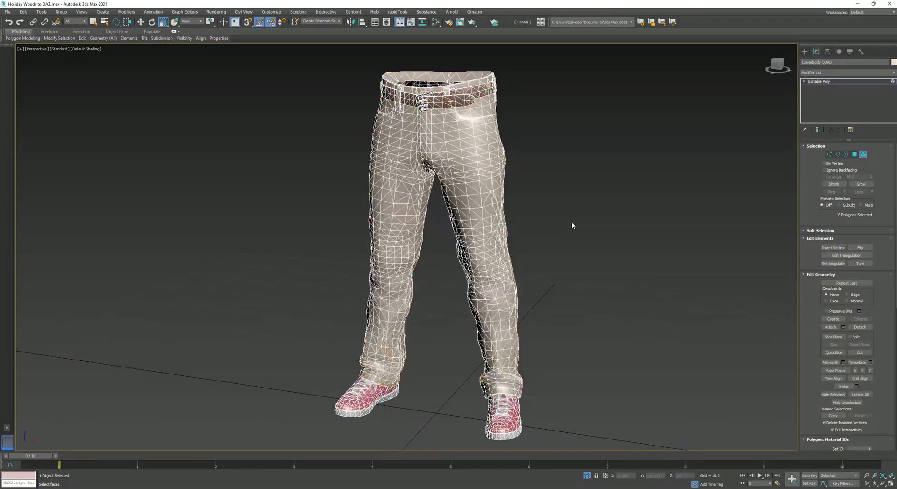
- Select the trousers element, invert the selection and hide the trousers so that only the belt and shoes remain
alt+middle_drag(285, 225, 310, 216)
drag(818, 346, 791, 188)
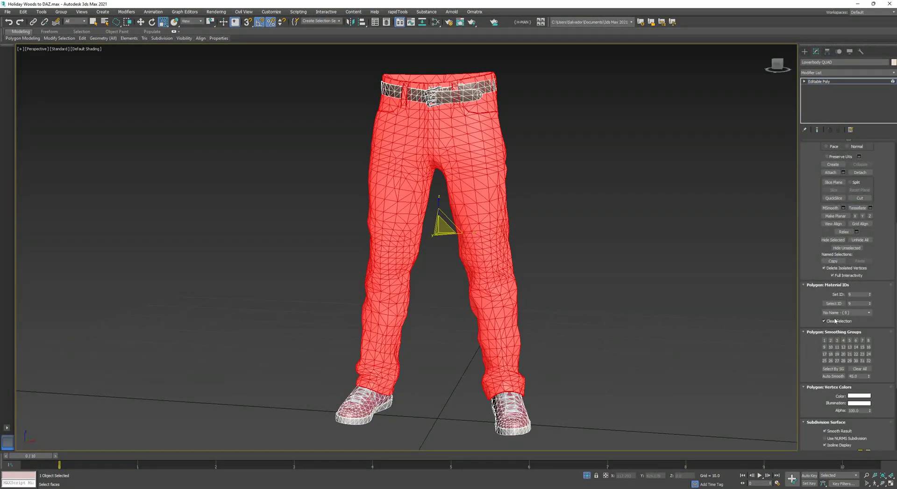
alt+middle_drag(579, 264, 525, 275)
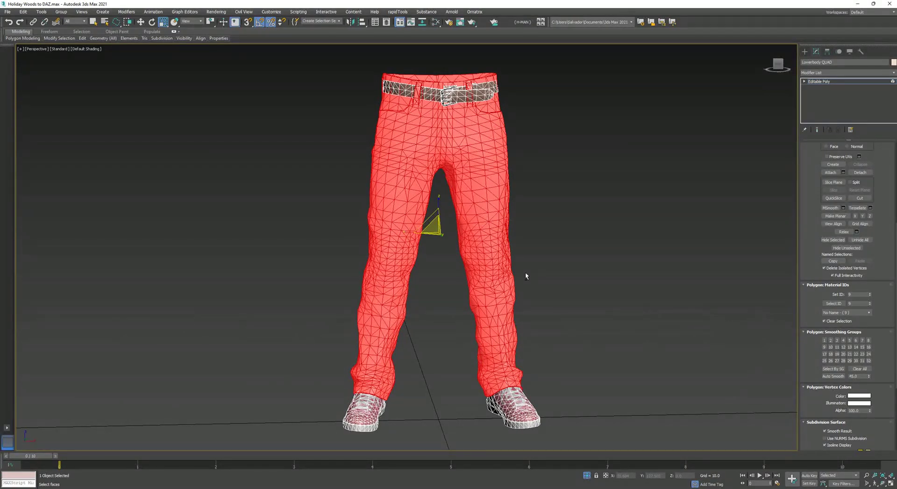
key(ctrl+i)
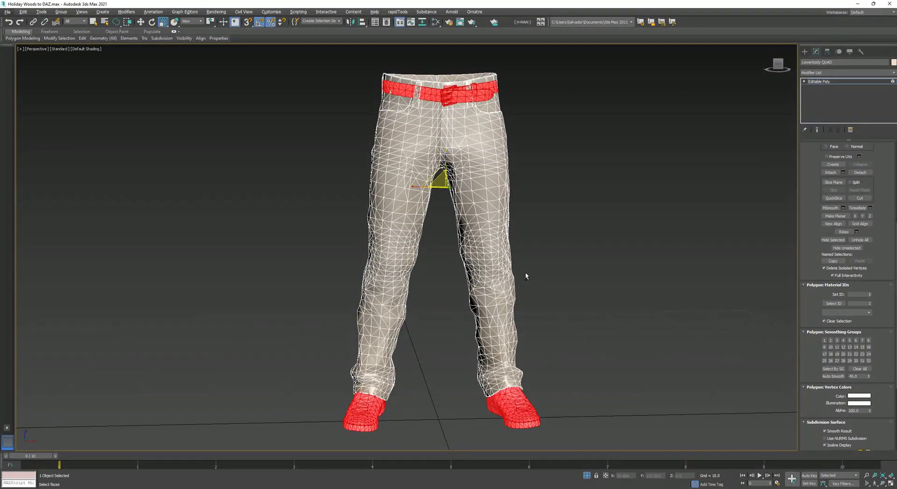
alt+middle_drag(522, 275, 460, 183)
key(alt+i)
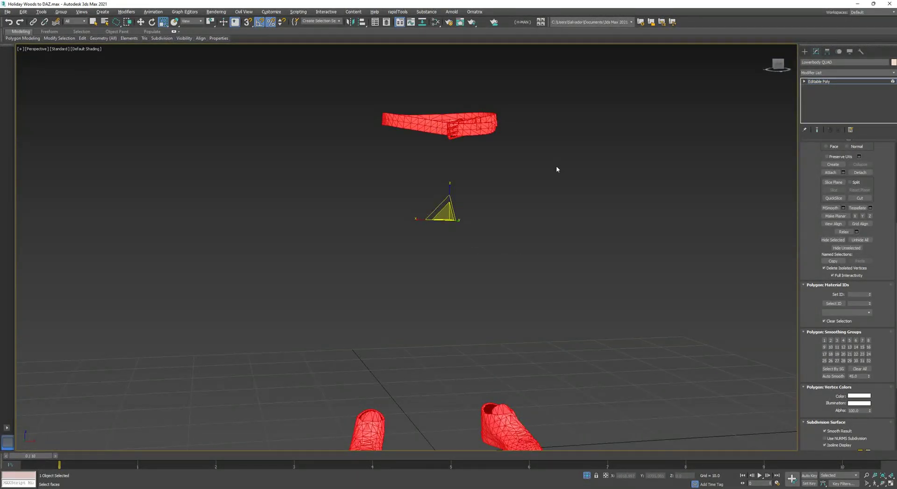
- Box-select the belt pieces and single out the strap element without the buckle
drag(557, 166, 312, 71)
middle_drag(501, 225, 535, 270)
scroll(444, 160, up, 5)
click(472, 198)
alt+middle_drag(472, 198, 507, 230)
scroll(521, 271, up, 3)
alt+middle_drag(528, 269, 569, 254)
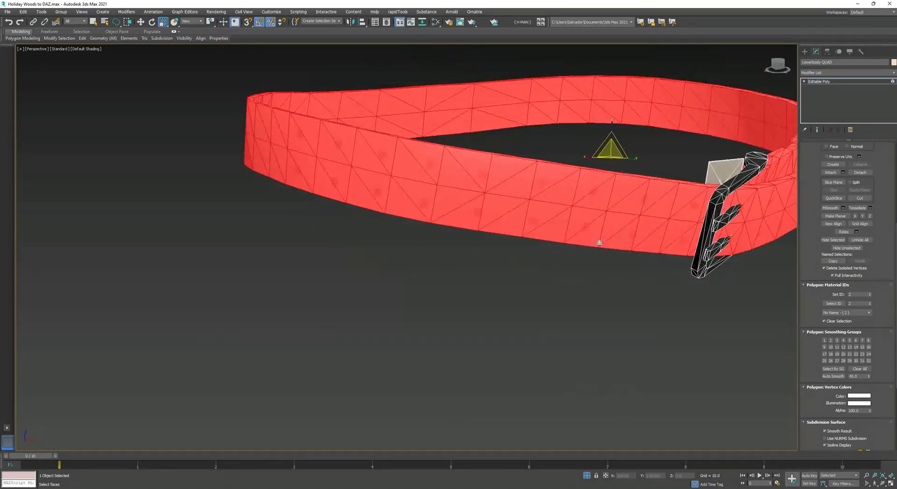
- Make the mesh see-through and remove the diagonal edges from one strap segment, picking them by hand
scroll(808, 167, up, 5)
click(840, 154)
scroll(514, 203, up, 4)
alt+middle_drag(515, 202, 412, 154)
key(alt+x)
drag(356, 310, 357, 308)
alt+middle_drag(376, 257, 382, 217)
click(385, 193)
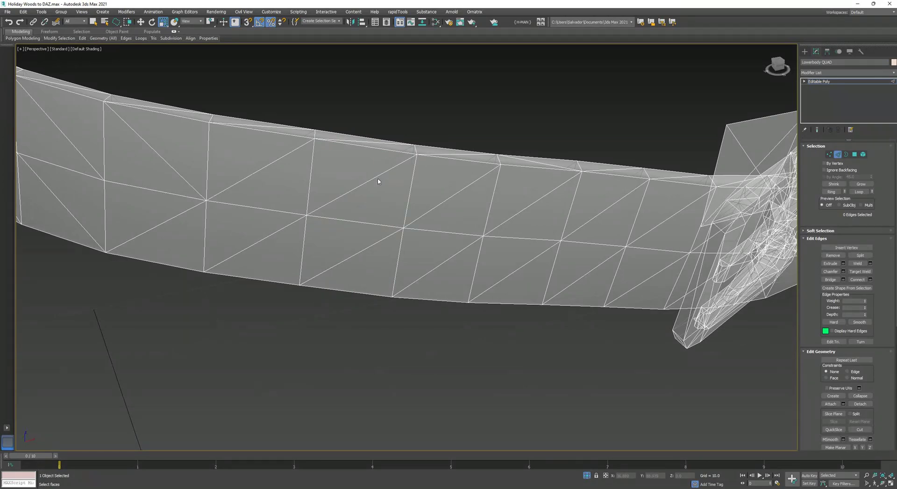
click(355, 166)
alt+middle_drag(355, 166, 364, 290)
ctrl+click(359, 258)
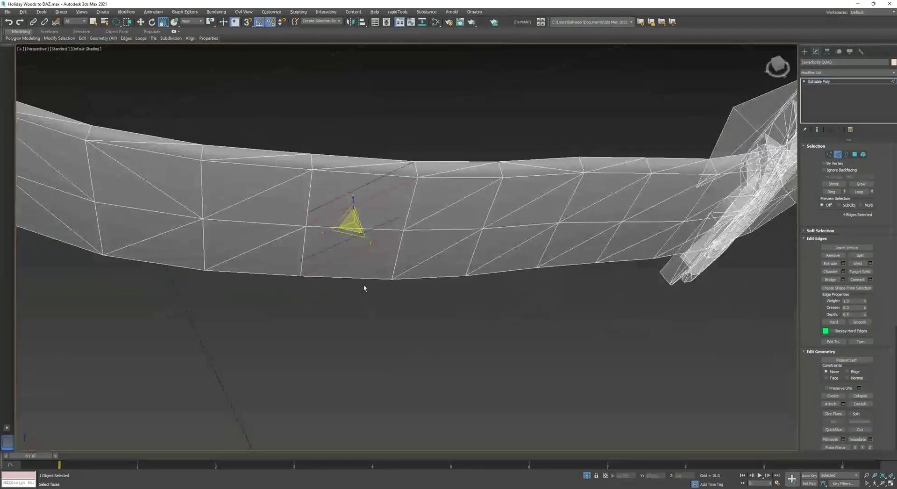
alt+middle_drag(396, 243, 352, 304)
ctrl+click(349, 284)
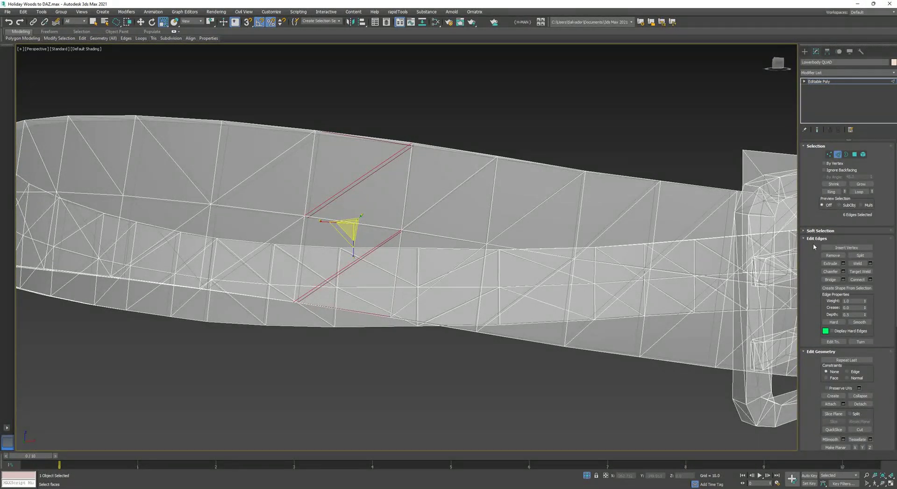
click(832, 256)
- Select the neighbouring strap segment's edges, reduce them to diagonals with Quadrify's Select Edges from Selection, and remove them
alt+middle_drag(498, 256, 480, 296)
scroll(438, 299, down, 4)
scroll(439, 301, up, 2)
drag(440, 422, 440, 423)
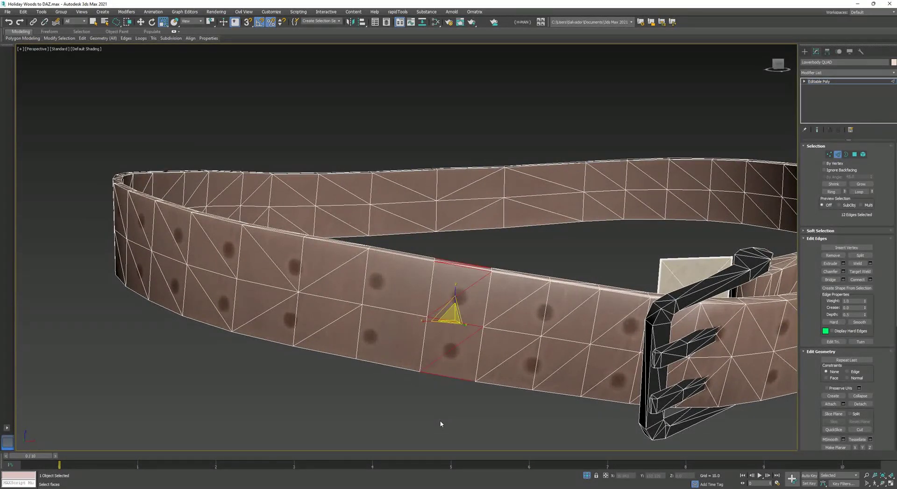
mouse_move(518, 312)
alt+middle_down()
mouse_move(514, 273)
mouse_move(486, 239)
mouse_move(394, 330)
mouse_move(475, 354)
mouse_move(513, 317)
alt+middle_up()
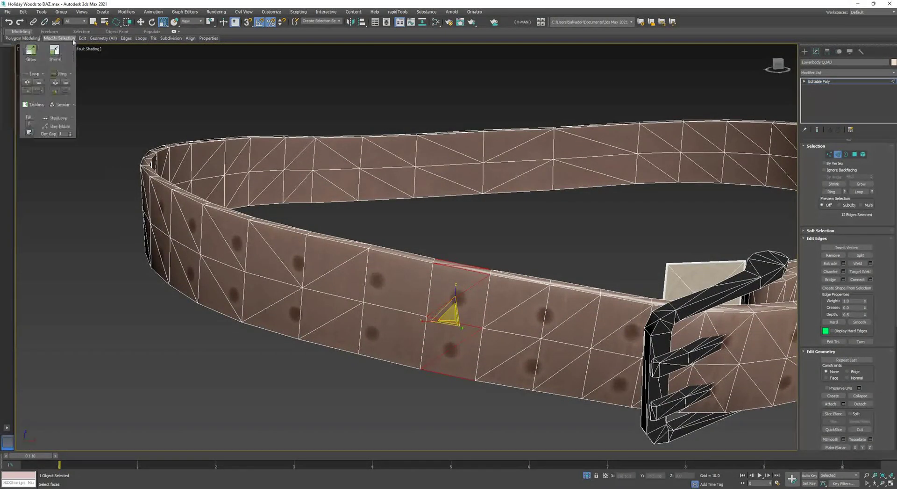
mouse_move(104, 41)
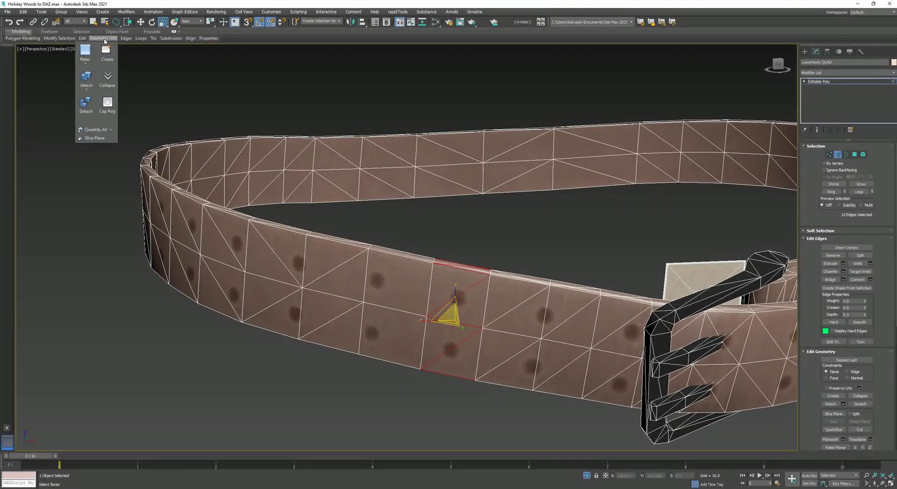
click(112, 130)
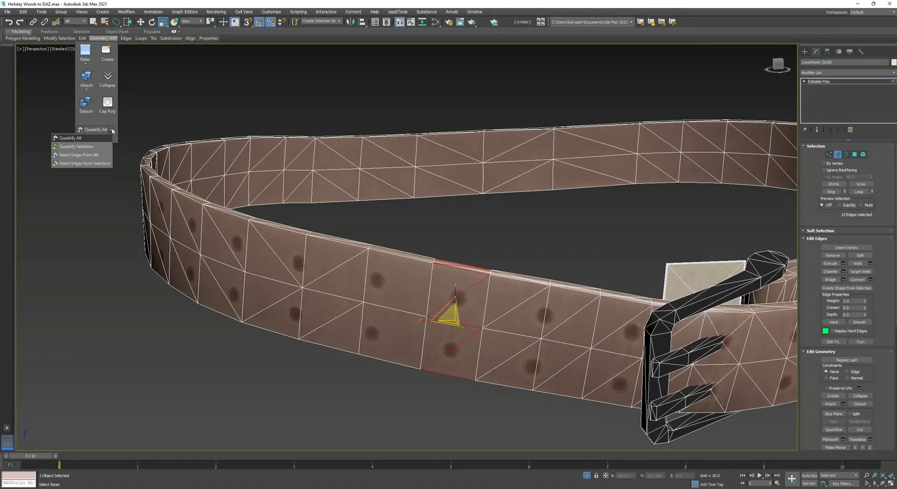
click(90, 164)
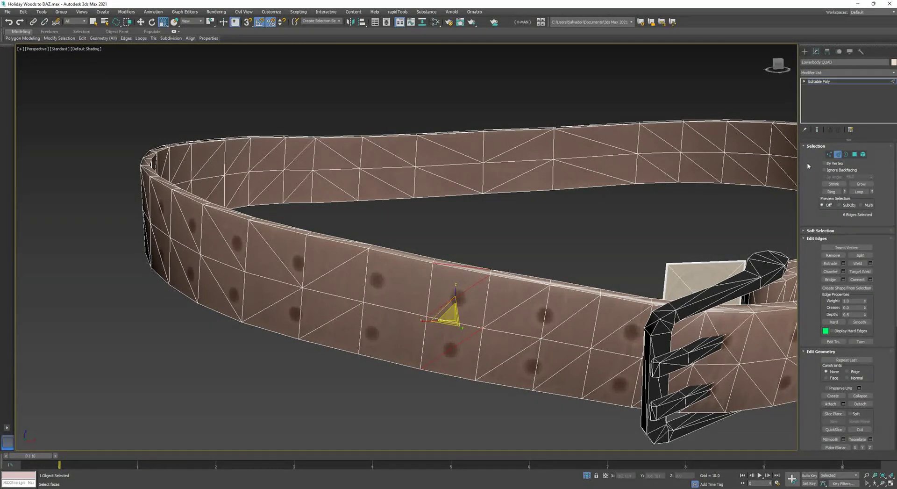
alt+middle_drag(668, 198, 742, 315)
alt+middle_drag(498, 322, 537, 227)
- Select the polygons of three alternate strap segments, pick their diagonals with Select Edges from Selection, and remove those edges
click(855, 154)
click(516, 227)
double_click(499, 320)
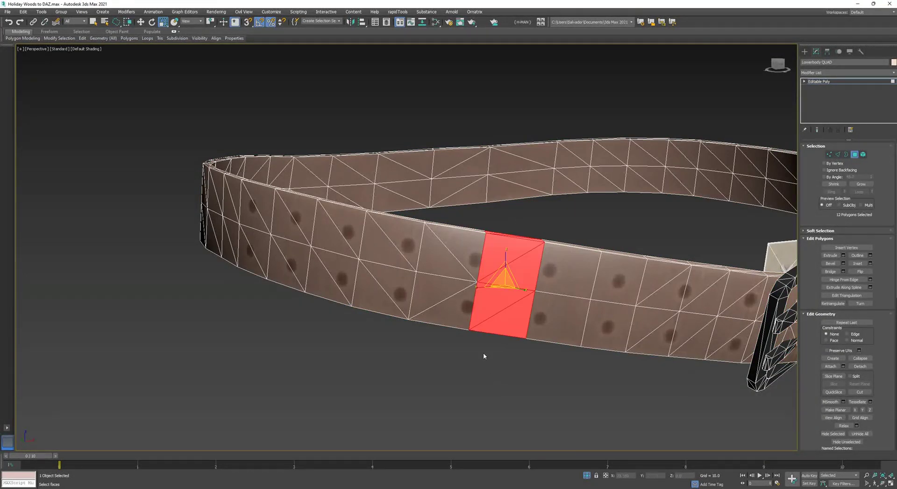
alt+middle_drag(489, 374, 488, 402)
ctrl+drag(406, 207, 363, 344)
middle_drag(363, 302, 522, 291)
ctrl+drag(435, 193, 405, 374)
alt+middle_drag(405, 374, 373, 286)
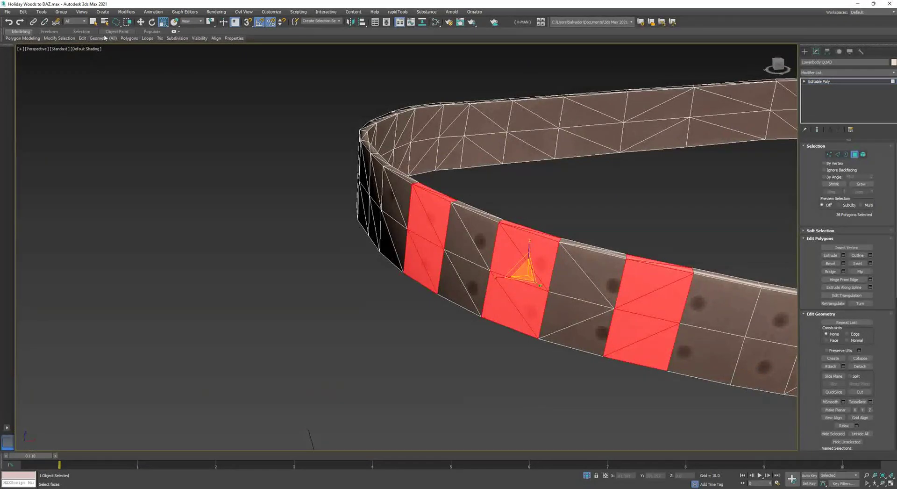
mouse_move(99, 42)
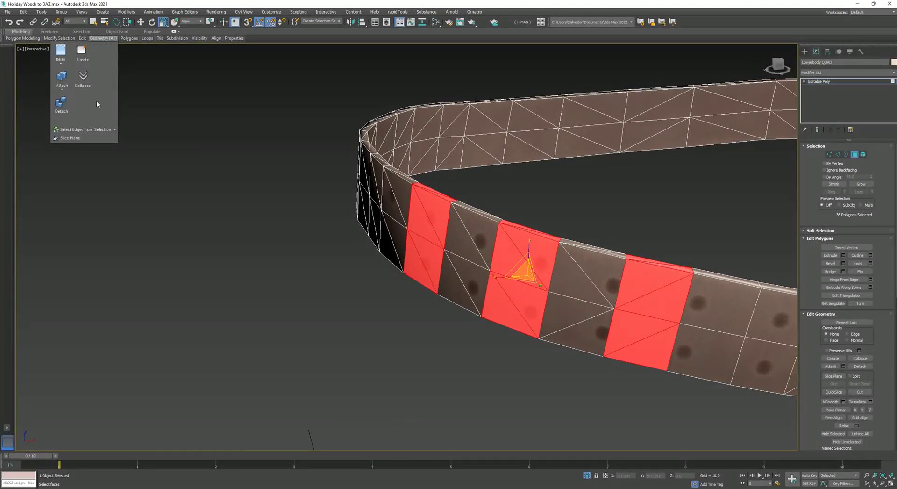
click(838, 154)
alt+middle_drag(607, 276, 575, 294)
click(838, 155)
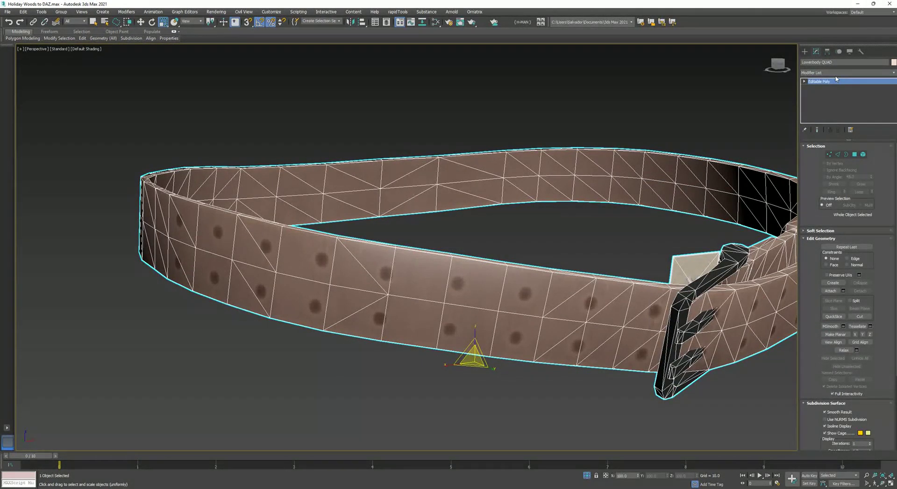
- Select the strap's upper-row edges along the side, isolate the diagonals with Select Edges from Selection, and remove them
click(838, 154)
alt+middle_drag(587, 300, 634, 309)
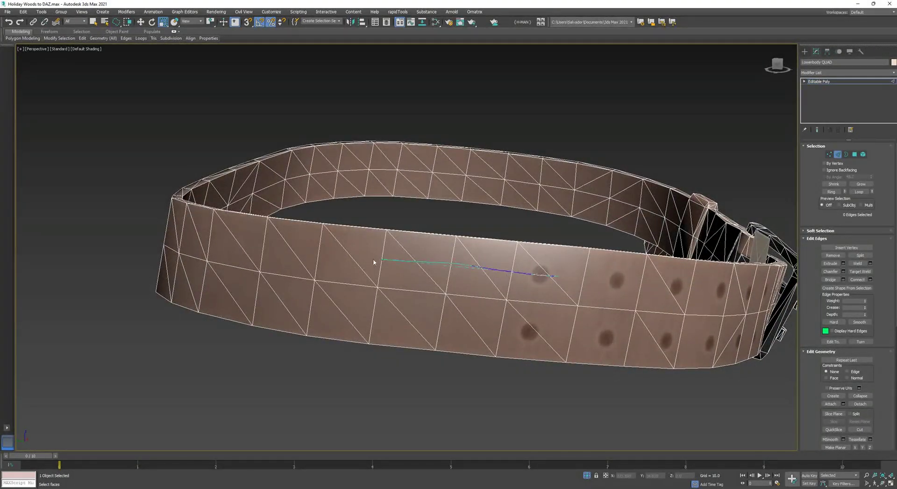
drag(280, 253, 279, 253)
alt+middle_drag(280, 254, 314, 267)
middle_drag(315, 266, 536, 260)
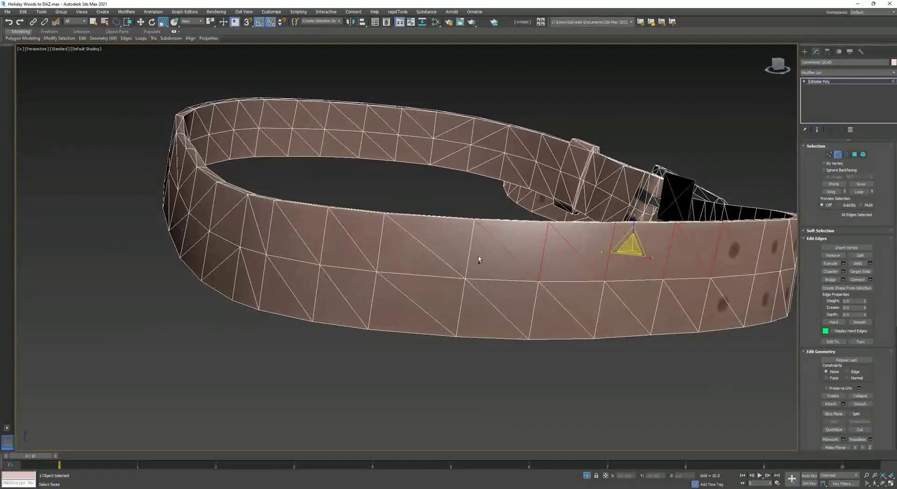
ctrl+drag(293, 249, 294, 249)
alt+middle_drag(293, 249, 306, 232)
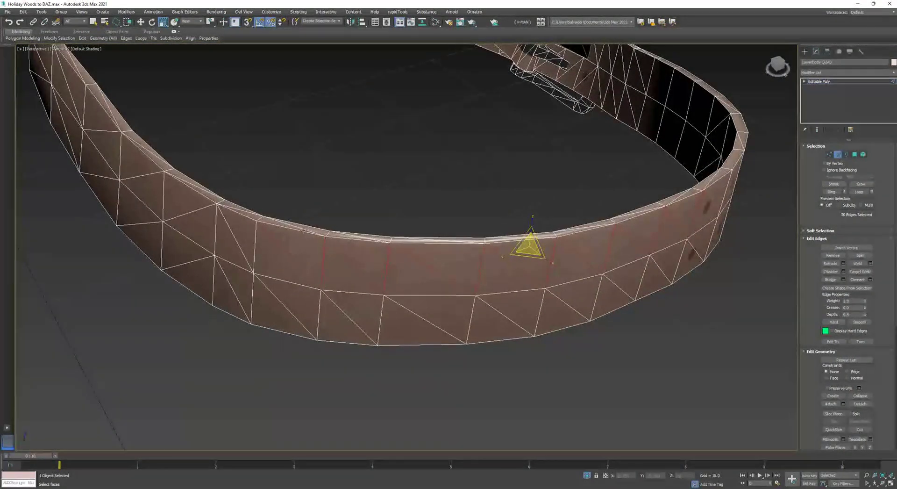
alt+middle_drag(556, 226, 521, 246)
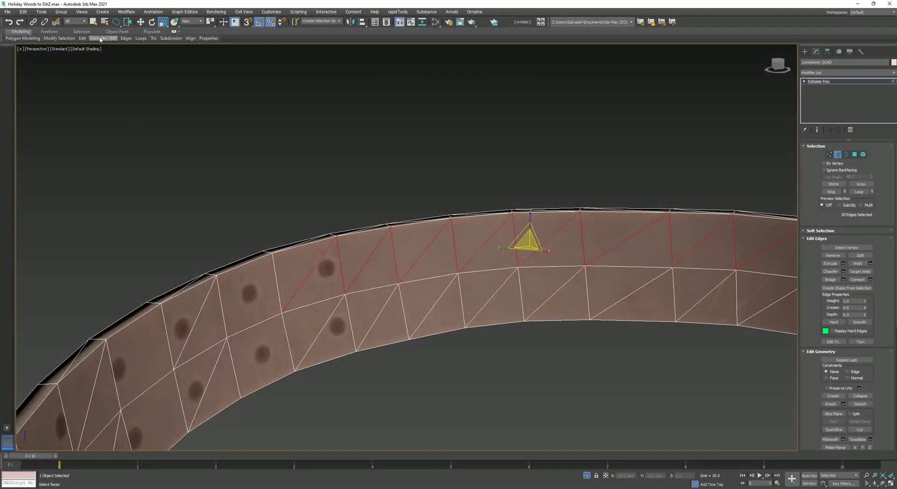
mouse_move(100, 39)
click(89, 130)
middle_drag(659, 282, 701, 280)
click(834, 256)
- Apply a TurboSmooth modifier to preview the partly cleaned belt, and turn its display off
alt+middle_drag(561, 280, 467, 180)
click(468, 154)
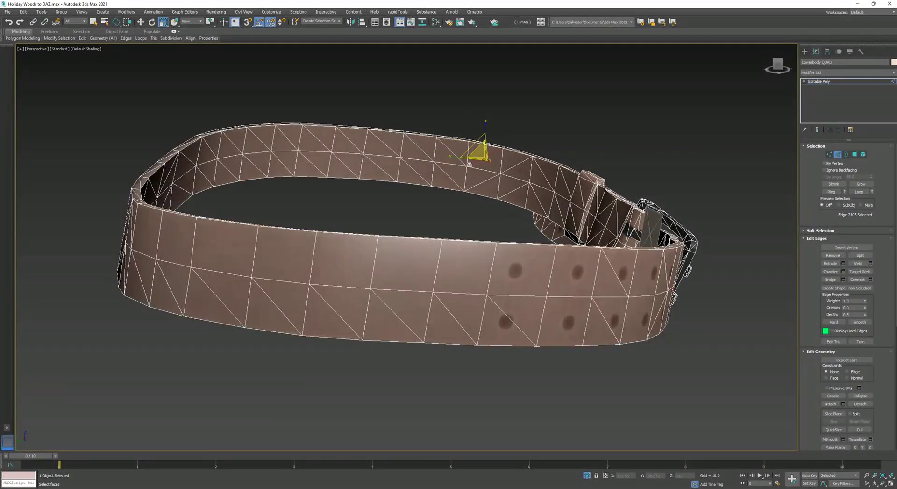
alt+middle_drag(483, 221, 480, 226)
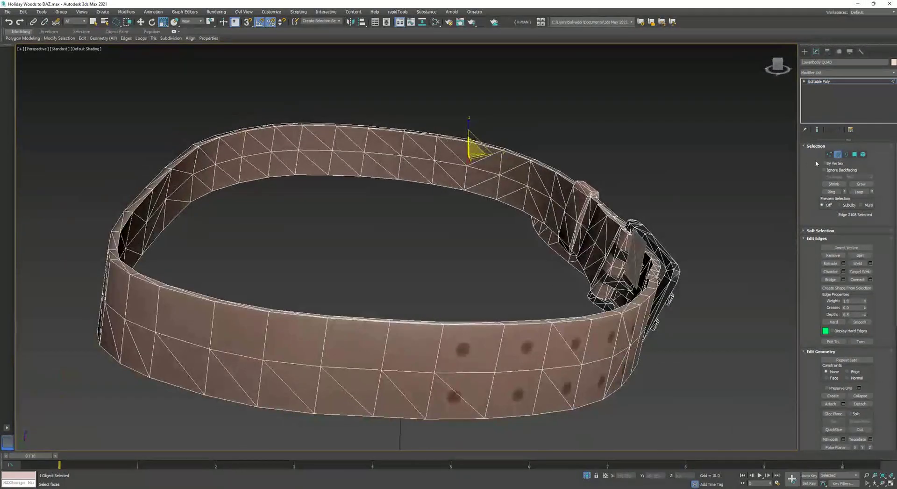
alt+middle_drag(539, 257, 701, 238)
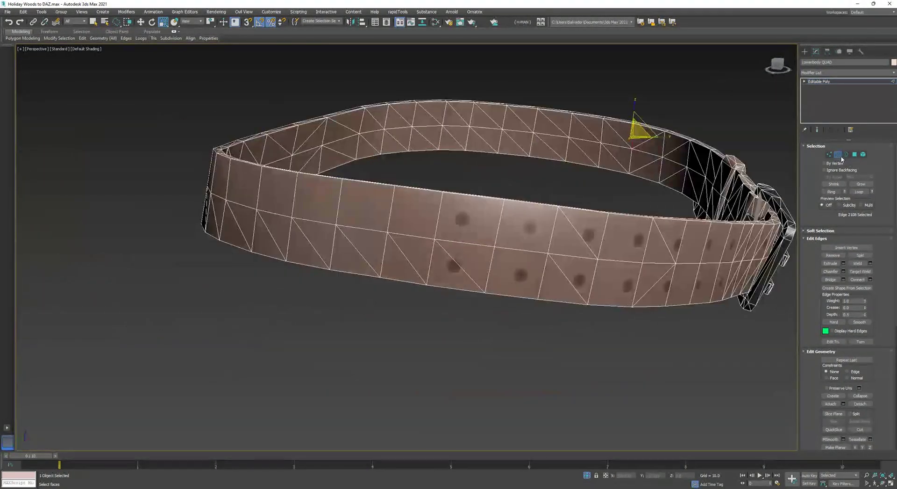
click(841, 158)
click(844, 72)
key(t)
click(849, 361)
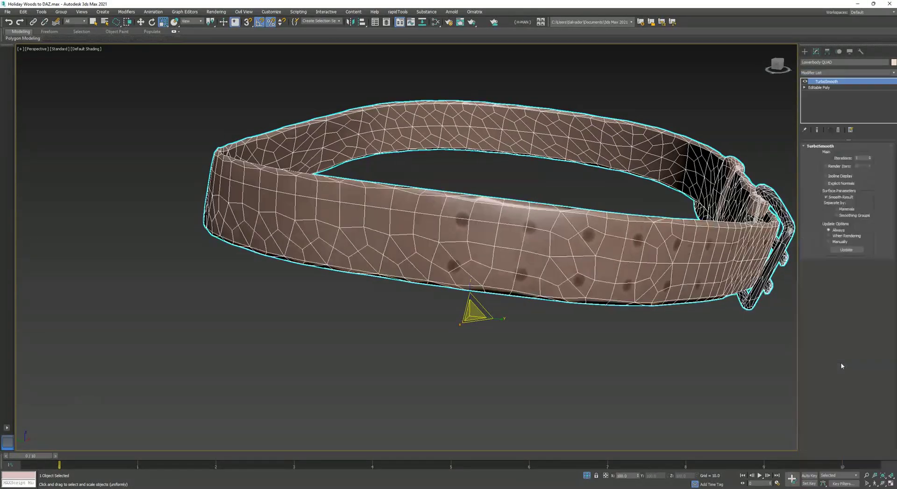
alt+middle_drag(649, 273, 493, 248)
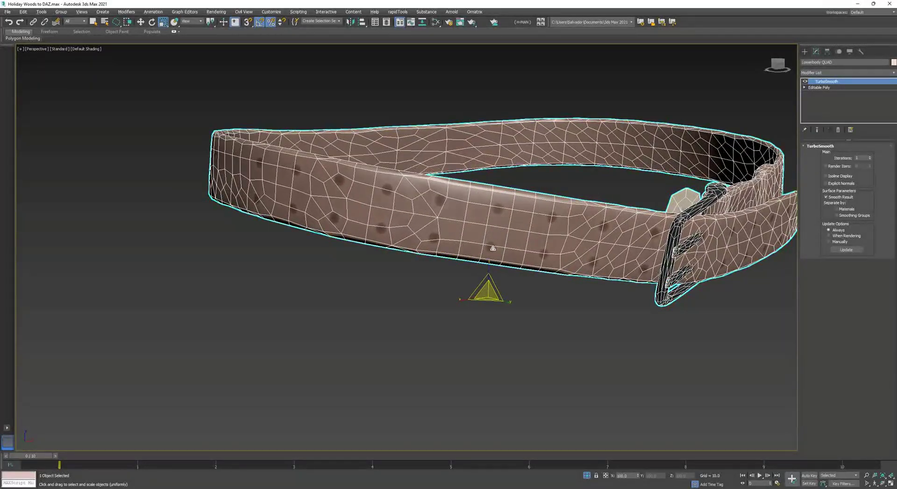
click(805, 82)
click(805, 82)
click(805, 82)
- Select the edges of three still-triangulated segments in the strap's punched area, pick their diagonals with Quadrify, and remove them
click(838, 155)
alt+middle_drag(486, 219, 492, 206)
drag(493, 206, 473, 343)
alt+middle_drag(473, 343, 384, 202)
ctrl+drag(372, 337, 373, 337)
alt+middle_drag(372, 338, 315, 206)
ctrl+drag(315, 206, 286, 317)
scroll(286, 317, up, 3)
middle_drag(286, 316, 463, 276)
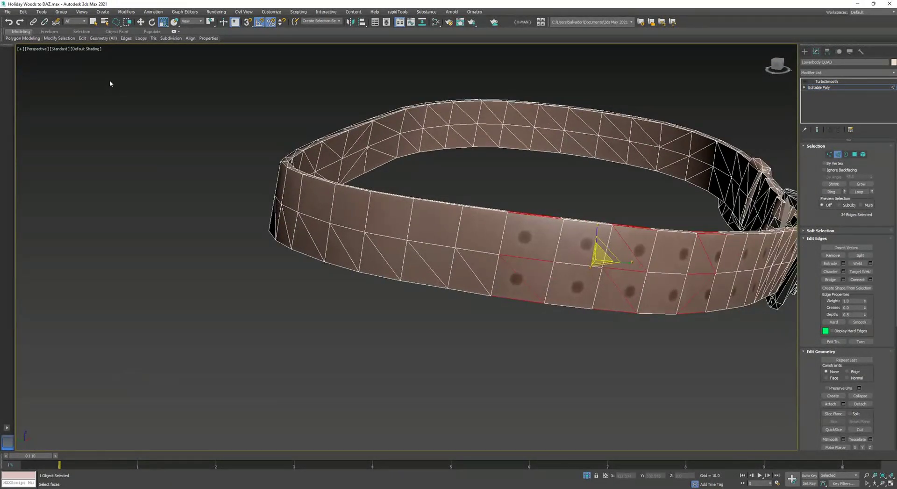
mouse_move(94, 37)
click(85, 129)
middle_drag(538, 248, 455, 263)
click(834, 256)
- Select the edges of successive strap segments beyond the last belt holes, working around the side to the back
alt+middle_drag(538, 262, 571, 323)
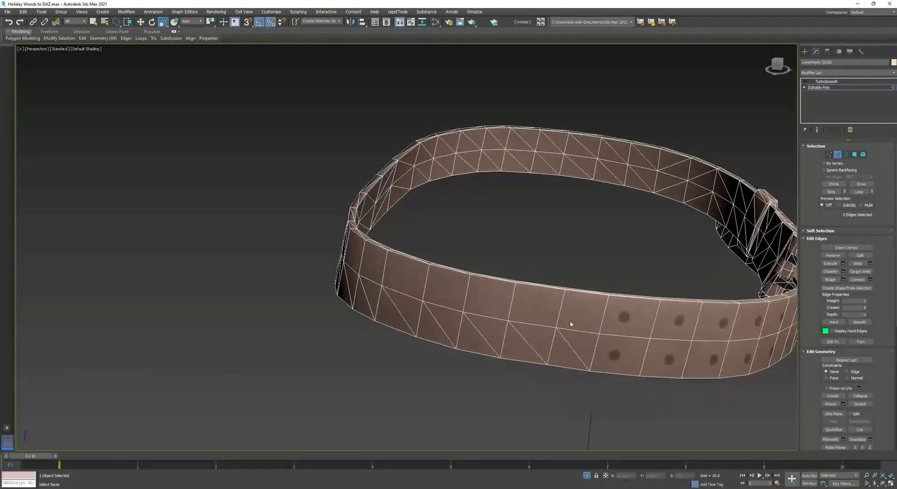
drag(554, 413, 553, 415)
ctrl+drag(534, 260, 509, 384)
mouse_move(495, 260)
ctrl+mouse_down()
mouse_move(471, 379)
mouse_move(429, 380)
ctrl+mouse_up()
mouse_move(428, 380)
alt+middle_down()
mouse_move(461, 365)
mouse_move(476, 314)
alt+middle_up()
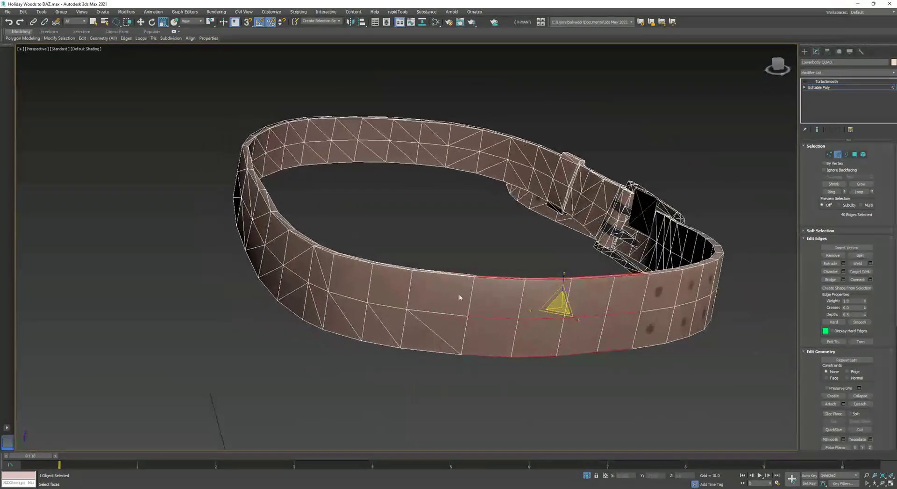
ctrl+drag(432, 405, 431, 374)
mouse_move(431, 374)
alt+middle_down()
mouse_move(431, 353)
mouse_move(475, 303)
alt+middle_up()
ctrl+drag(435, 431, 435, 429)
mouse_move(436, 429)
alt+middle_down()
mouse_move(453, 357)
mouse_move(496, 300)
alt+middle_up()
ctrl+drag(470, 408, 471, 406)
alt+middle_drag(471, 406, 496, 337)
ctrl+drag(470, 412, 470, 413)
ctrl+drag(427, 244, 433, 396)
mouse_move(423, 351)
alt+middle_down()
mouse_move(445, 352)
mouse_move(487, 312)
alt+middle_up()
mouse_move(446, 243)
ctrl+mouse_down()
mouse_move(435, 324)
mouse_move(346, 231)
mouse_move(329, 341)
ctrl+mouse_up()
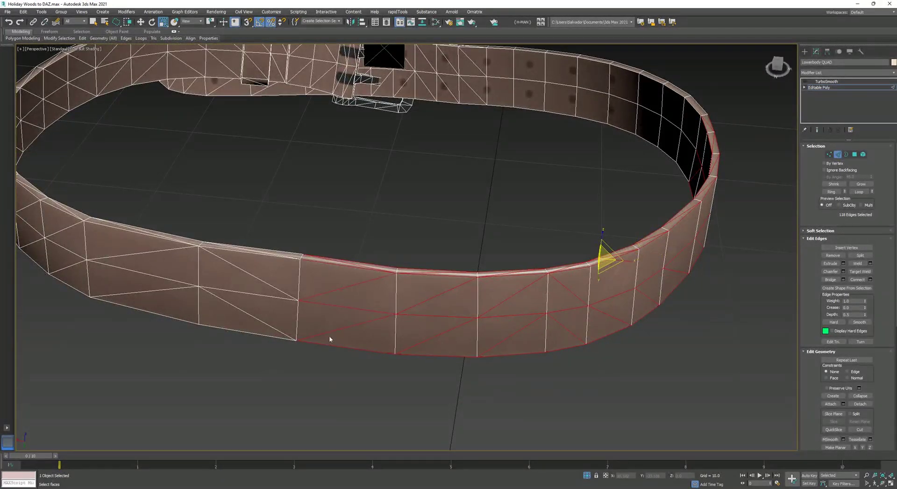
- Extend the edge selection segment by segment along the rest of the strap toward the belt loop near the buckle
alt+middle_drag(371, 323, 488, 287)
ctrl+drag(446, 373, 446, 373)
ctrl+drag(399, 224, 360, 325)
mouse_move(353, 320)
alt+middle_down()
mouse_move(371, 306)
mouse_move(531, 312)
mouse_move(552, 304)
alt+middle_up()
ctrl+drag(438, 279, 417, 419)
ctrl+drag(361, 254, 342, 392)
mouse_move(342, 392)
alt+middle_down()
mouse_move(410, 374)
mouse_move(554, 285)
mouse_move(522, 322)
alt+middle_up()
ctrl+drag(586, 432, 586, 434)
ctrl+drag(488, 262, 491, 442)
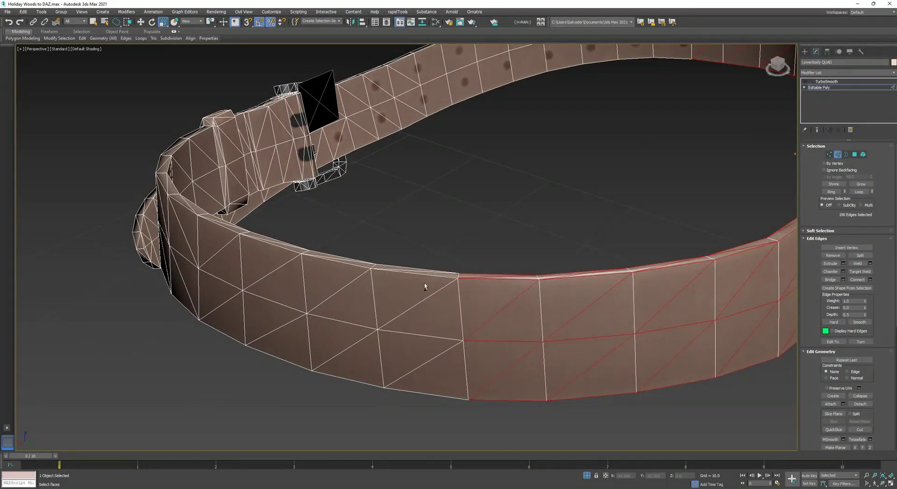
ctrl+drag(420, 429, 422, 430)
mouse_move(422, 430)
alt+middle_down()
mouse_move(435, 321)
mouse_move(503, 285)
mouse_move(585, 316)
mouse_move(588, 305)
alt+middle_up()
ctrl+drag(535, 395, 535, 396)
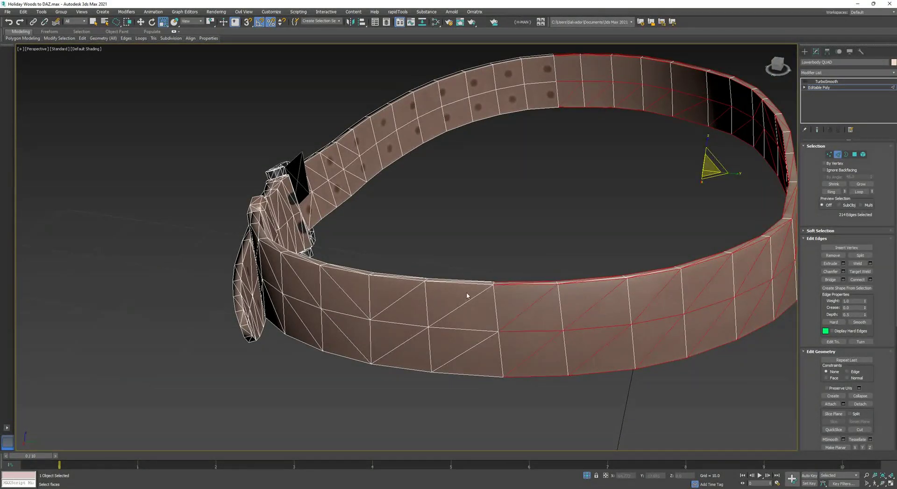
ctrl+drag(463, 396, 464, 398)
alt+middle_drag(464, 398, 503, 271)
ctrl+drag(504, 271, 505, 453)
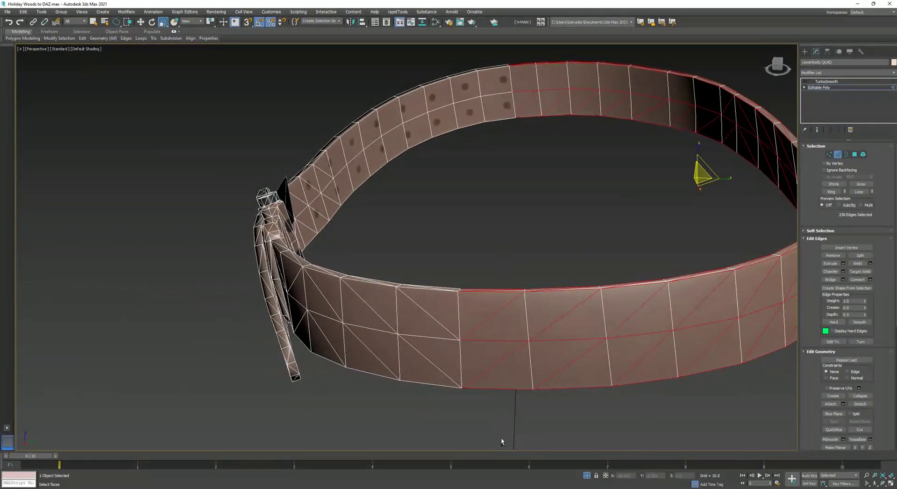
ctrl+drag(428, 372, 427, 388)
- Reduce the accumulated edge selection to the strap's diagonals with Quadrify's Select Edges from Selection
mouse_move(111, 39)
click(99, 130)
alt+middle_drag(538, 288, 360, 278)
middle_drag(611, 220, 561, 286)
scroll(608, 220, down, 3)
scroll(561, 287, up, 3)
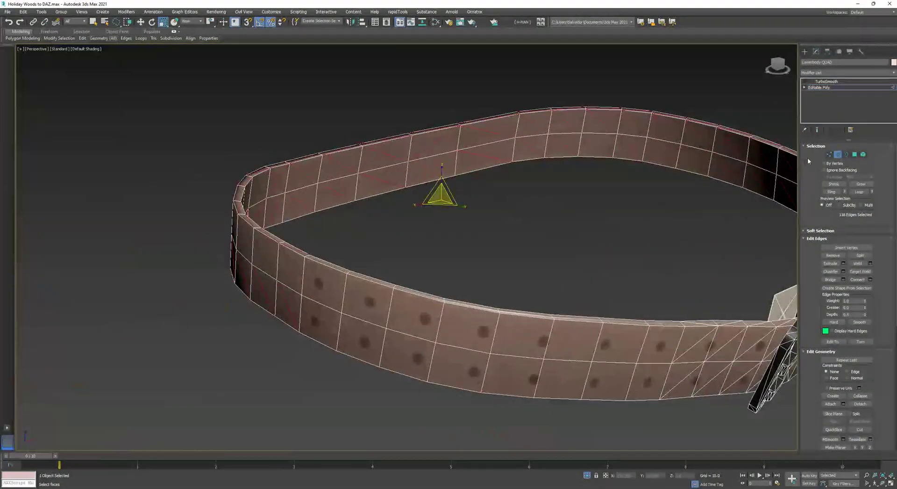
- Finish edge editing, add an Unwrap UVW modifier above the Editable Poly, and open the UV editor
click(838, 154)
click(847, 73)
scroll(852, 91, down, 3)
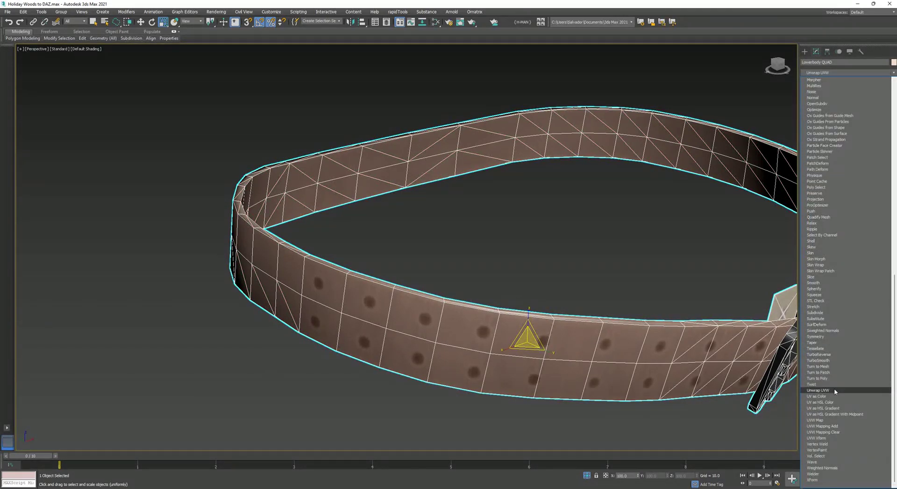
click(835, 388)
scroll(660, 232, down, 4)
scroll(645, 233, down, 4)
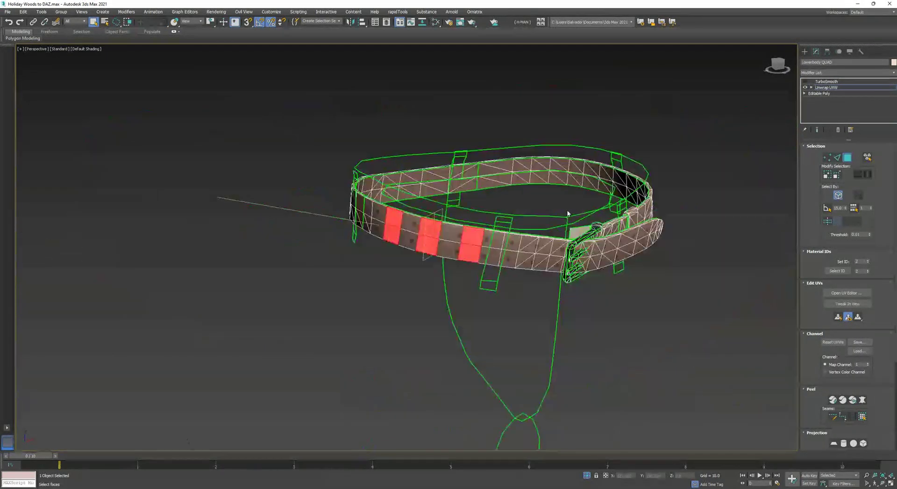
click(833, 293)
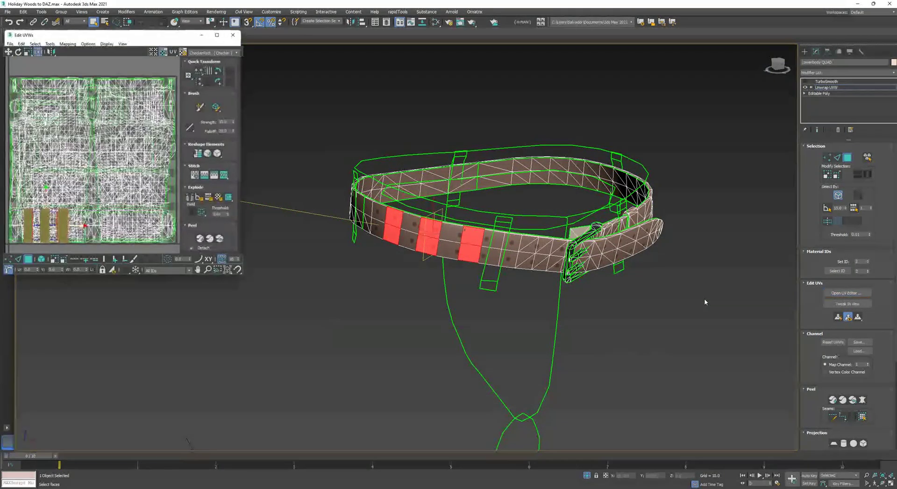
- Select the belt's faces, limit the UV editor to the selected faces, and inspect the belt's UV seams
click(346, 299)
scroll(639, 222, down, 8)
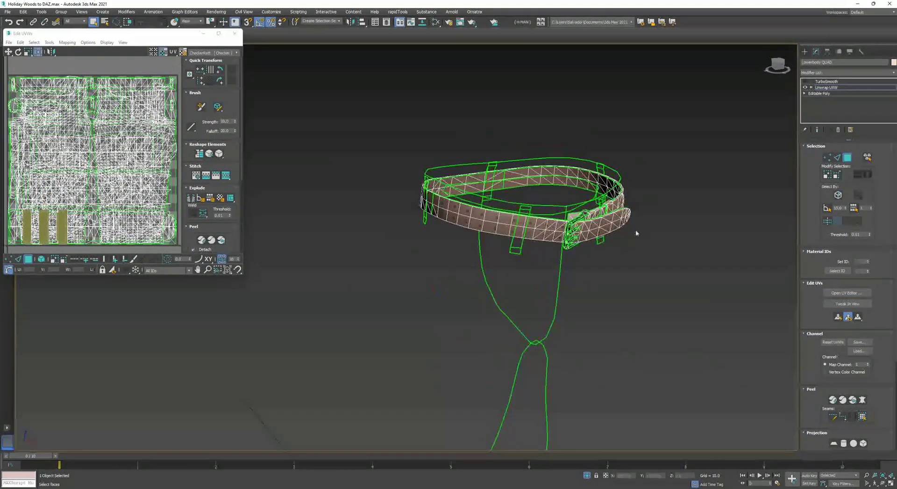
drag(489, 126, 607, 181)
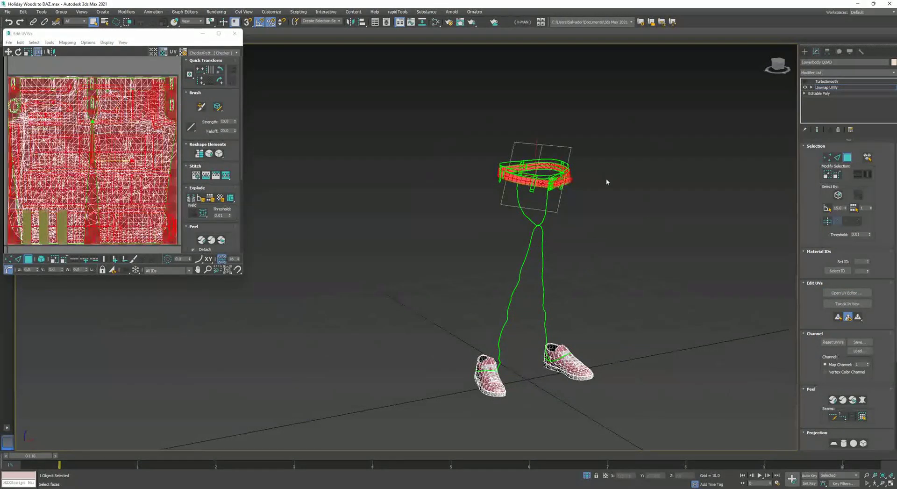
click(113, 270)
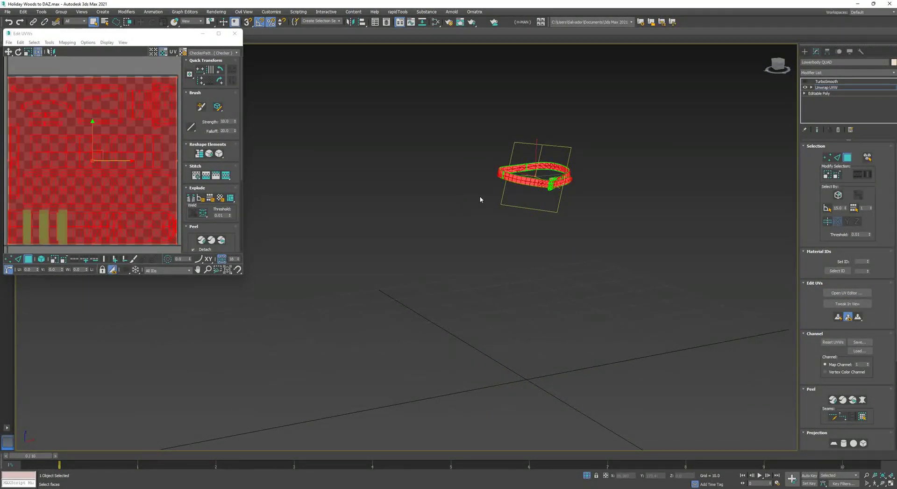
scroll(531, 178, up, 5)
middle_drag(711, 188, 628, 237)
scroll(591, 234, up, 4)
scroll(591, 234, down, 2)
scroll(630, 233, down, 4)
scroll(628, 238, up, 3)
click(641, 289)
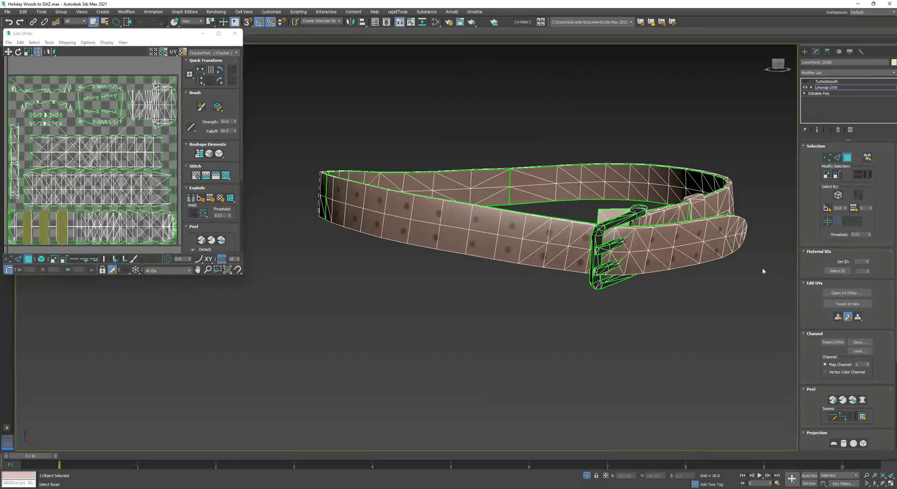
- Compare the belt's polygon edges in the Editable Poly with its seams in Unwrap UVW
click(837, 159)
alt+middle_drag(767, 196, 823, 133)
click(824, 94)
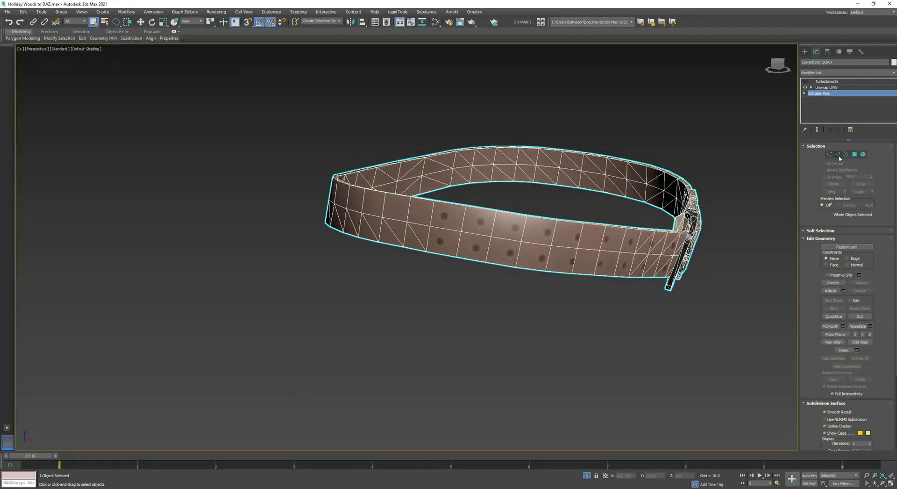
click(839, 154)
click(830, 88)
alt+middle_drag(601, 198, 692, 187)
scroll(624, 188, up, 5)
alt+middle_drag(503, 247, 447, 282)
- Return to the Editable Poly's edge selection and remove the selected diagonals from the strap
click(823, 94)
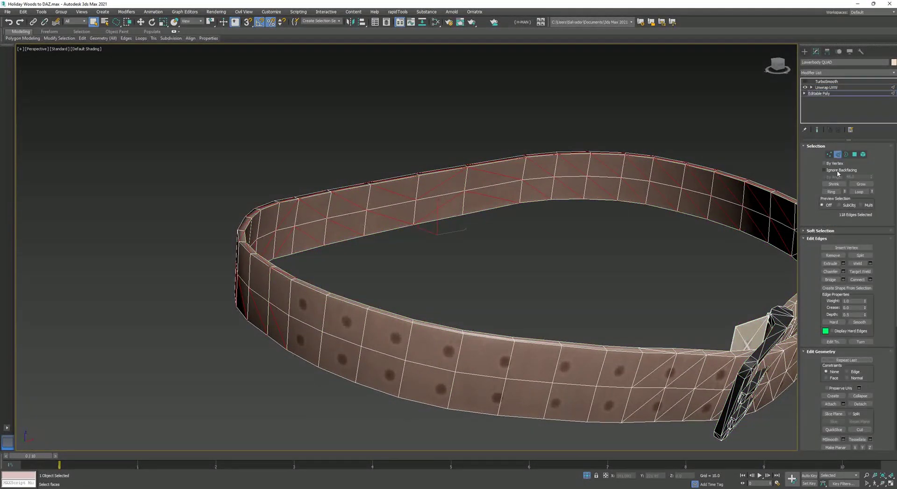
alt+middle_drag(694, 243, 731, 251)
alt+middle_drag(586, 257, 519, 136)
- In see-through display, select the edges of the two triangulated segments near the strap tip, pick their diagonals with Quadrify, and remove them
key(alt+x)
scroll(600, 242, up, 5)
double_click(462, 134)
ctrl+double_click(402, 231)
mouse_move(103, 41)
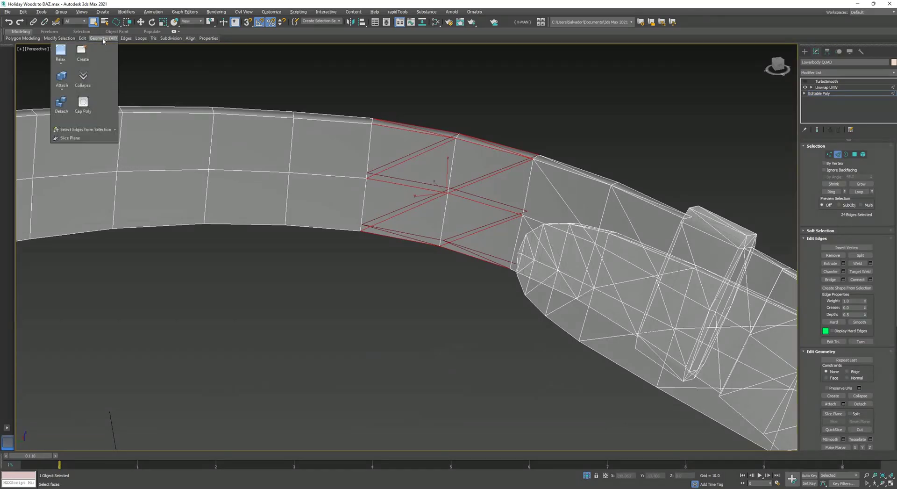
click(90, 130)
alt+middle_drag(290, 187, 411, 243)
alt+middle_drag(635, 233, 503, 267)
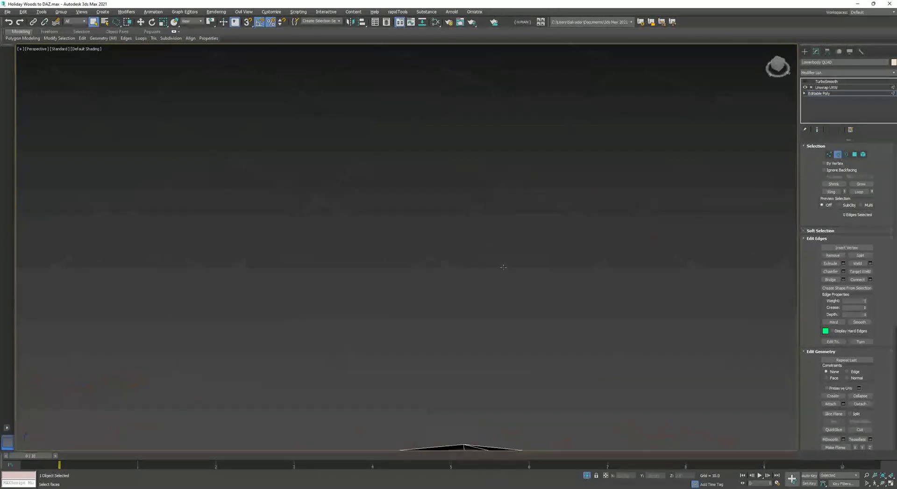
mouse_move(550, 337)
alt+middle_down()
mouse_move(465, 276)
mouse_move(481, 302)
mouse_move(493, 260)
alt+middle_up()
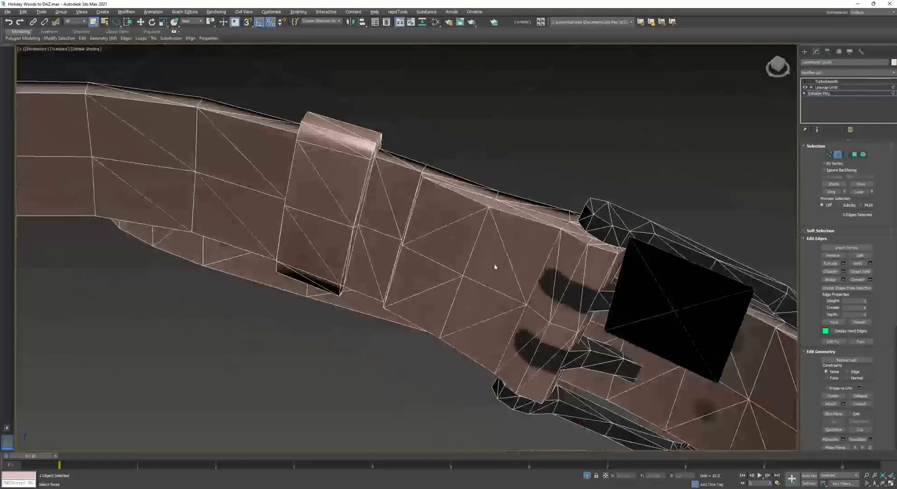
- Select the edges around the belt loop and the strap segment in front, pick their diagonals with Quadrify, and remove them
click(332, 201)
mouse_move(333, 200)
alt+middle_down()
mouse_move(329, 245)
mouse_move(227, 147)
mouse_move(185, 141)
mouse_move(190, 196)
alt+middle_up()
drag(251, 86, 262, 93)
mouse_move(313, 138)
alt+middle_down()
mouse_move(306, 161)
mouse_move(327, 196)
alt+middle_up()
scroll(306, 162, up, 4)
mouse_move(327, 197)
middle_down()
mouse_move(362, 255)
mouse_move(351, 197)
mouse_move(442, 228)
mouse_move(450, 245)
mouse_move(533, 230)
mouse_move(567, 314)
mouse_move(591, 295)
mouse_move(608, 246)
mouse_move(481, 288)
mouse_move(433, 263)
mouse_move(419, 299)
mouse_move(434, 286)
mouse_move(654, 346)
middle_up()
mouse_move(108, 39)
click(85, 130)
scroll(319, 220, down, 3)
key(alt+x)
key(alt+x)
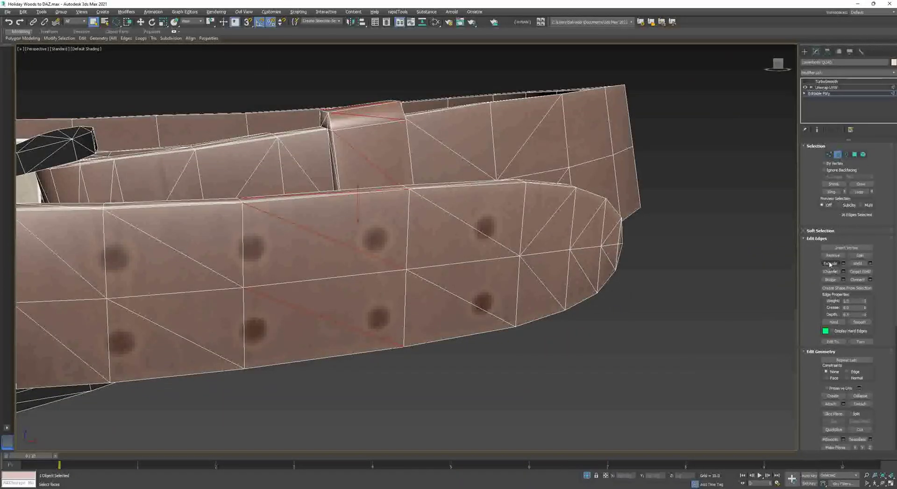
scroll(406, 303, down, 5)
alt+middle_drag(407, 304, 468, 345)
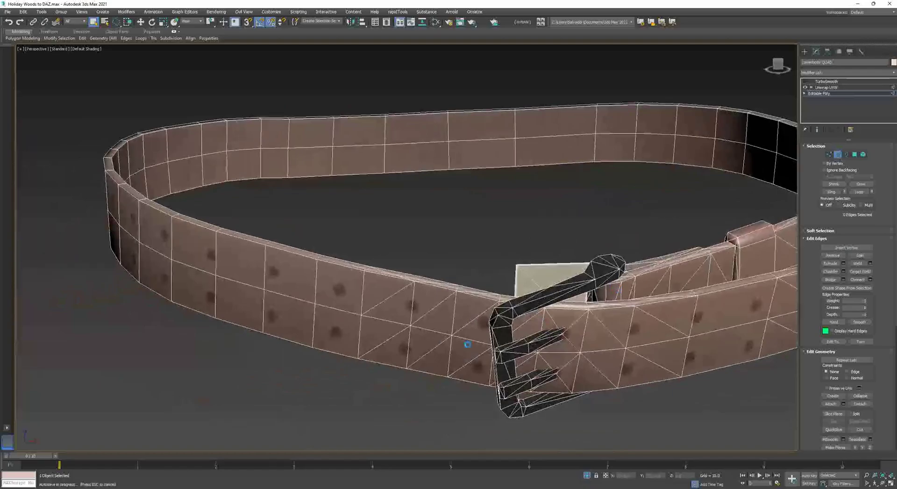
- Select the edges of the three triangulated segments just before the buckle, pick their diagonals with Quadrify, and remove them
drag(476, 270, 455, 419)
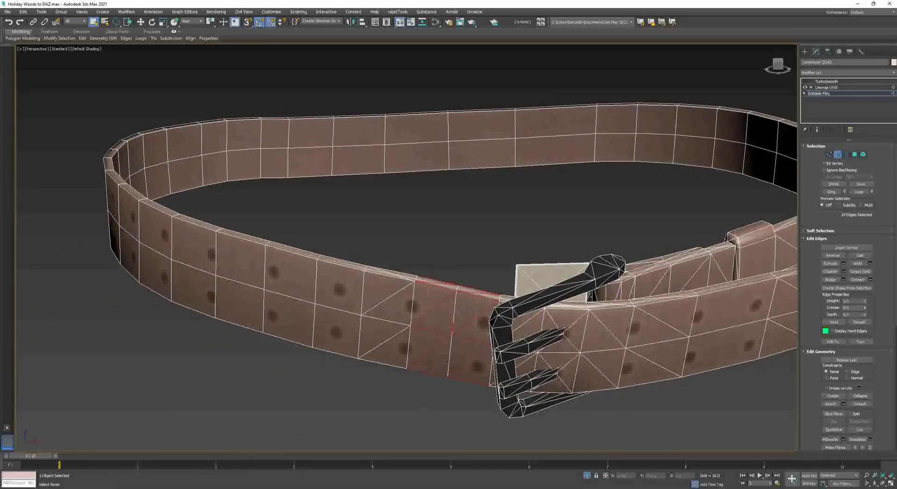
ctrl+drag(384, 328, 379, 384)
mouse_move(379, 384)
alt+middle_down()
mouse_move(420, 384)
mouse_move(530, 354)
alt+middle_up()
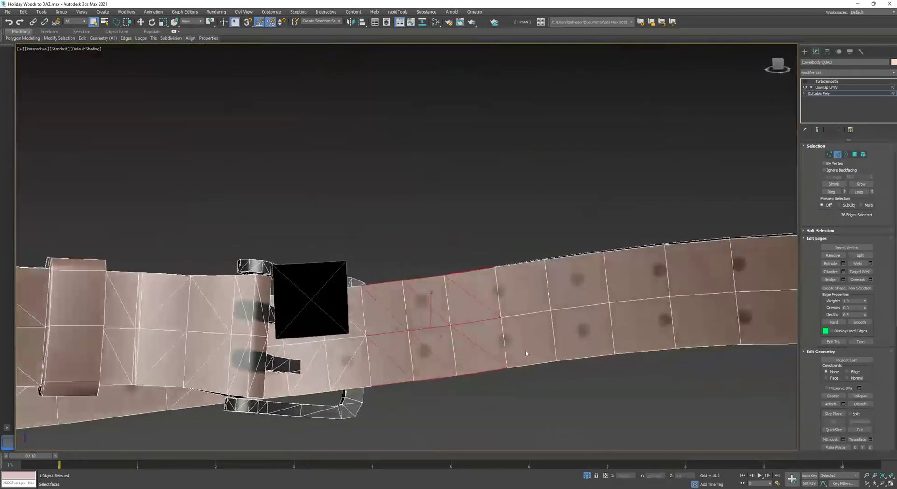
mouse_move(105, 39)
click(89, 130)
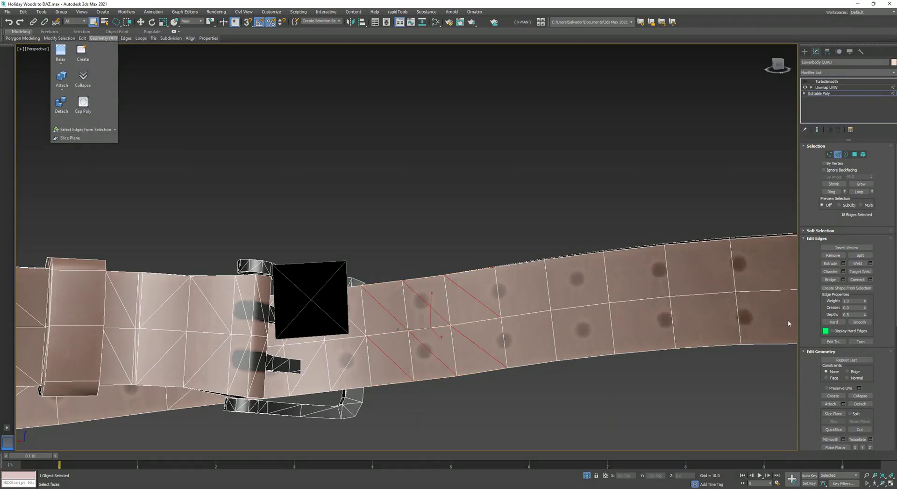
click(826, 257)
- Examine the belt from above and from the front for remaining diagonals along the strap
alt+middle_drag(674, 310, 497, 337)
scroll(497, 337, down, 8)
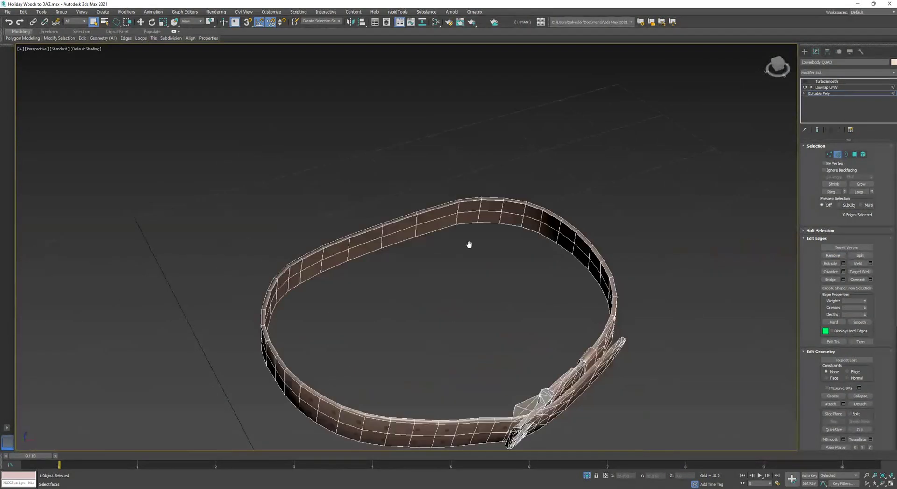
middle_drag(469, 244, 430, 136)
alt+middle_drag(430, 136, 435, 103)
scroll(500, 293, up, 3)
middle_drag(472, 241, 439, 284)
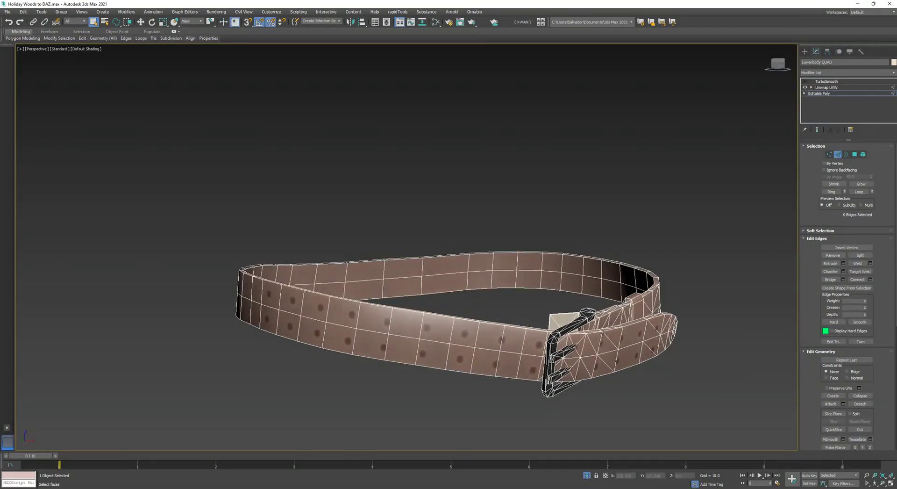
middle_drag(549, 390, 621, 381)
scroll(500, 272, up, 3)
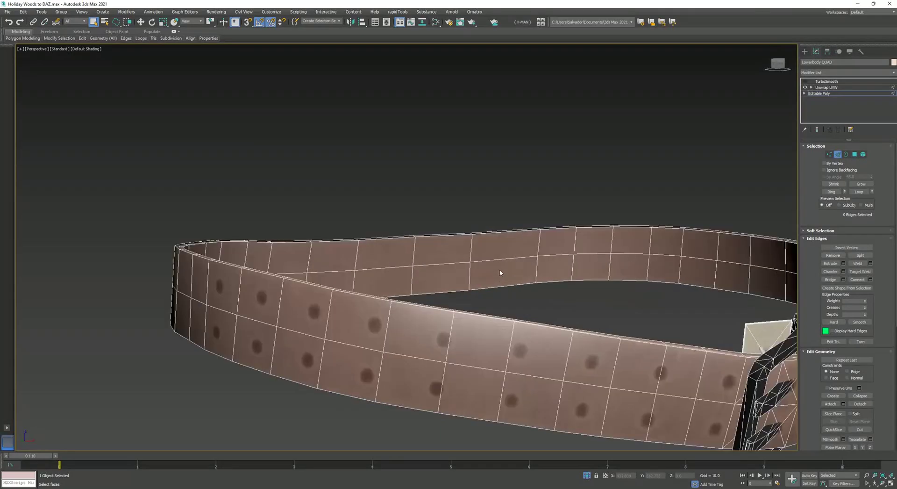
- Select the long edge loops along the belt's upper rim, deselect one half of the belt, and apply a crease to the rest
double_click(449, 237)
mouse_move(453, 248)
alt+middle_down()
mouse_move(470, 257)
mouse_move(452, 262)
alt+middle_up()
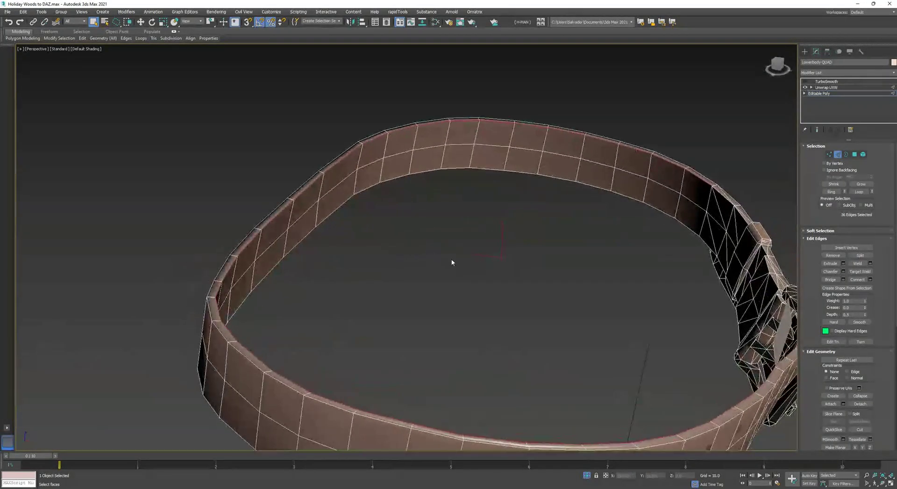
alt+click(275, 208)
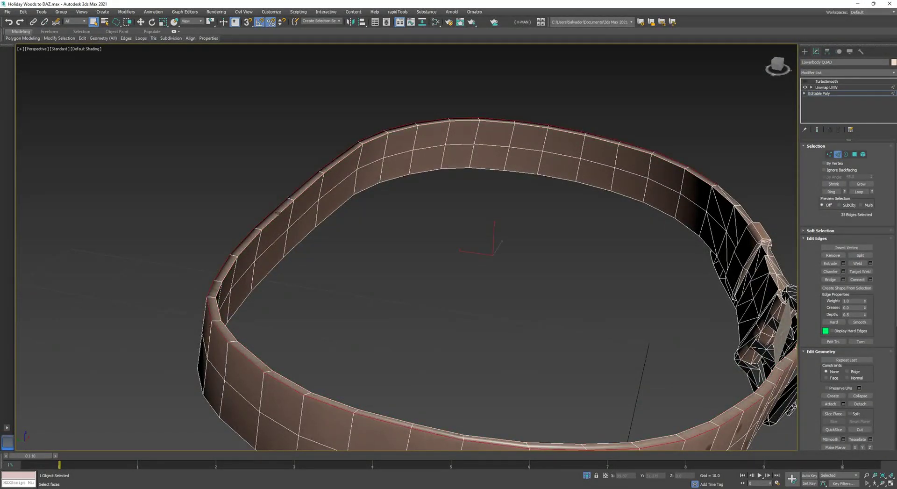
ctrl+click(280, 217)
alt+middle_drag(463, 281, 423, 193)
scroll(423, 194, down, 5)
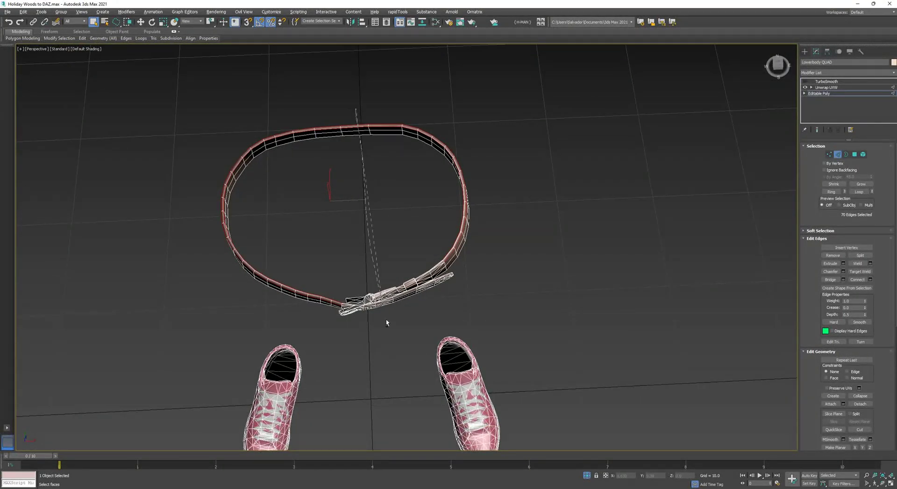
drag(491, 56, 493, 61)
alt+middle_drag(495, 152, 467, 123)
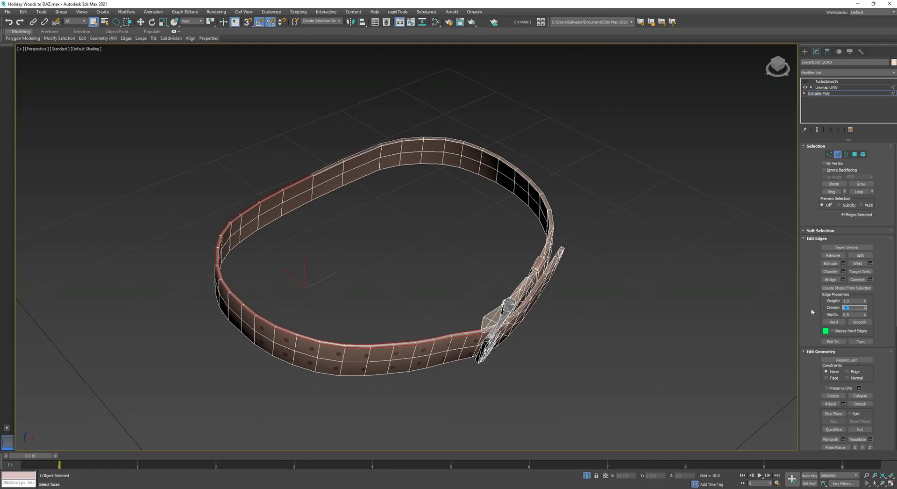
- Select the long edge loops along the belt's lower rim, deselect the same half, and apply a crease to the rest
alt+middle_drag(543, 329, 389, 273)
alt+click(379, 336)
ctrl+click(385, 156)
alt+middle_drag(385, 156, 439, 126)
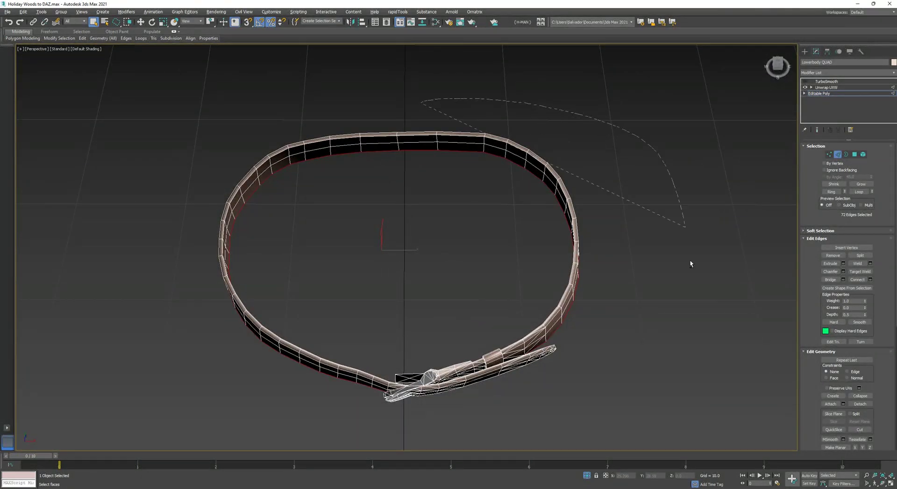
alt+drag(416, 456, 418, 417)
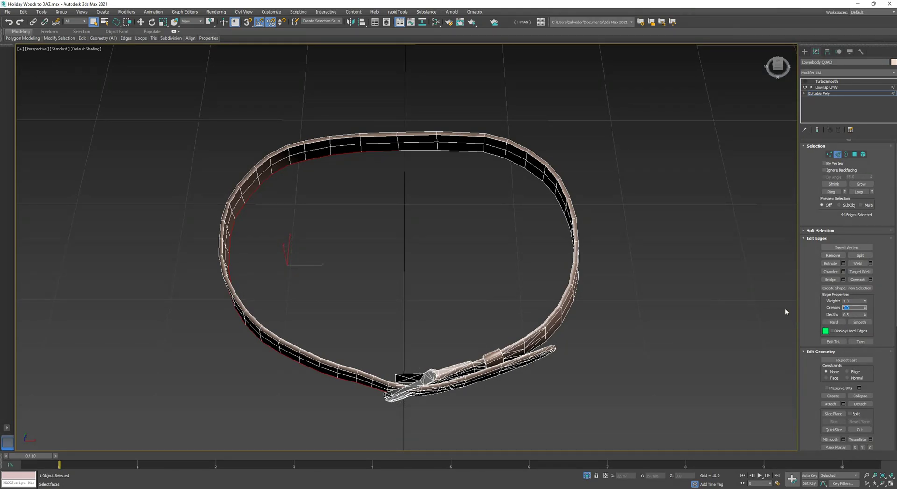
- Finish edge editing, turn on TurboSmooth, and deselect the mesh to view the smoothed punched strap
click(838, 156)
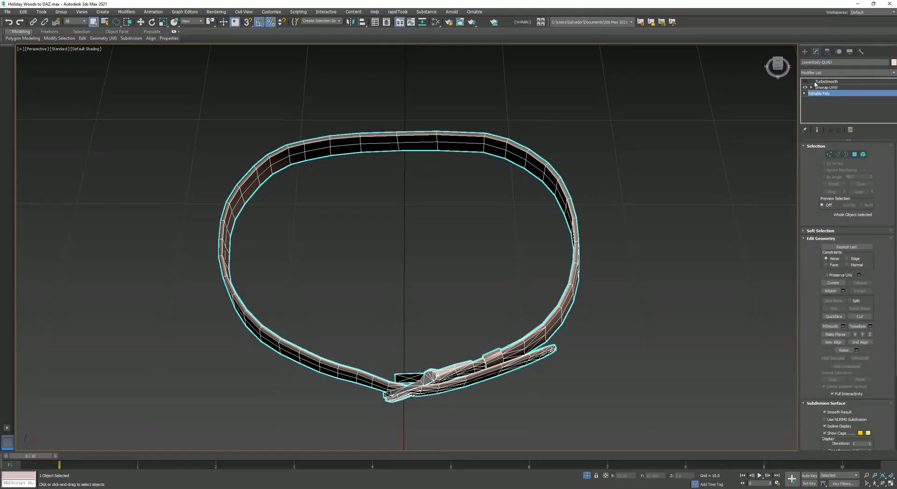
click(827, 82)
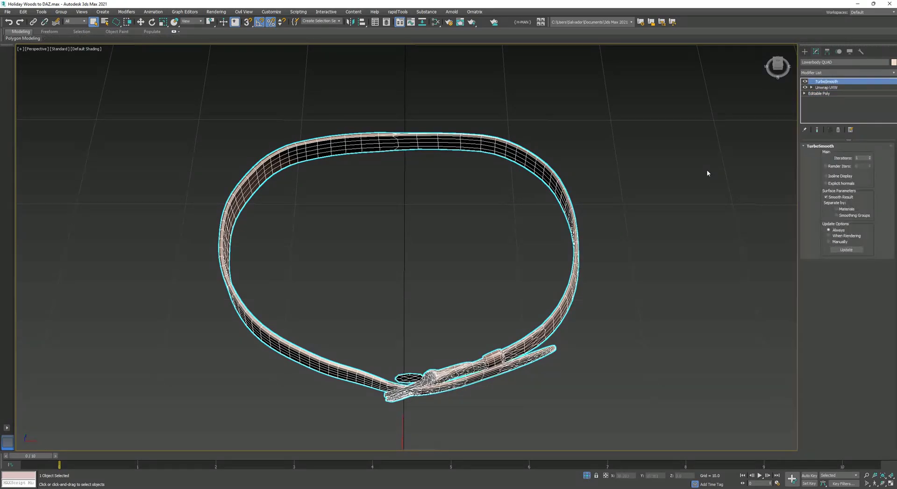
alt+middle_drag(455, 156, 310, 190)
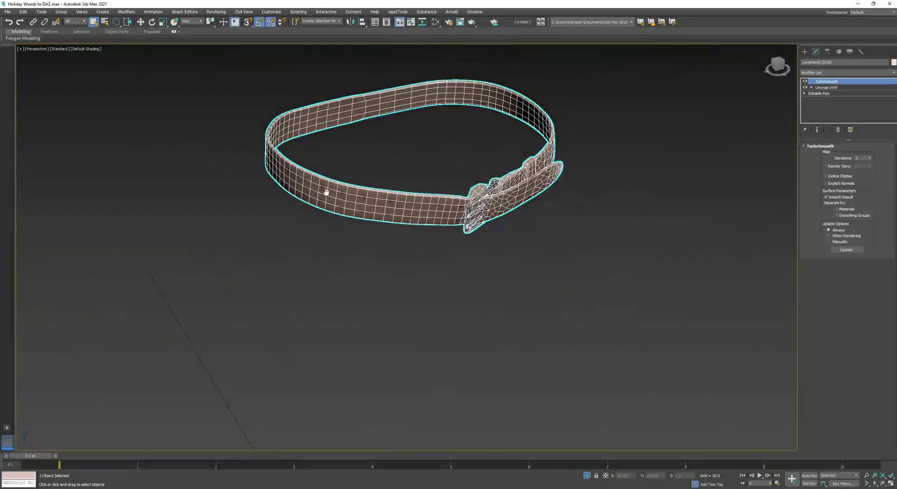
scroll(376, 140, up, 5)
click(511, 166)
middle_drag(237, 167, 241, 254)
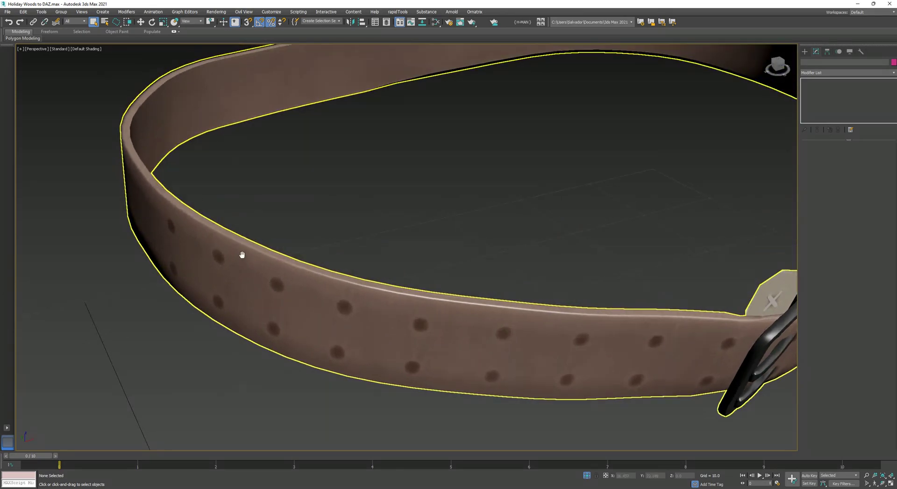
- Inspect the smoothed belt around the loop and strap tip, with and without its wireframe
middle_drag(633, 102, 347, 288)
click(313, 370)
alt+middle_drag(313, 370, 343, 227)
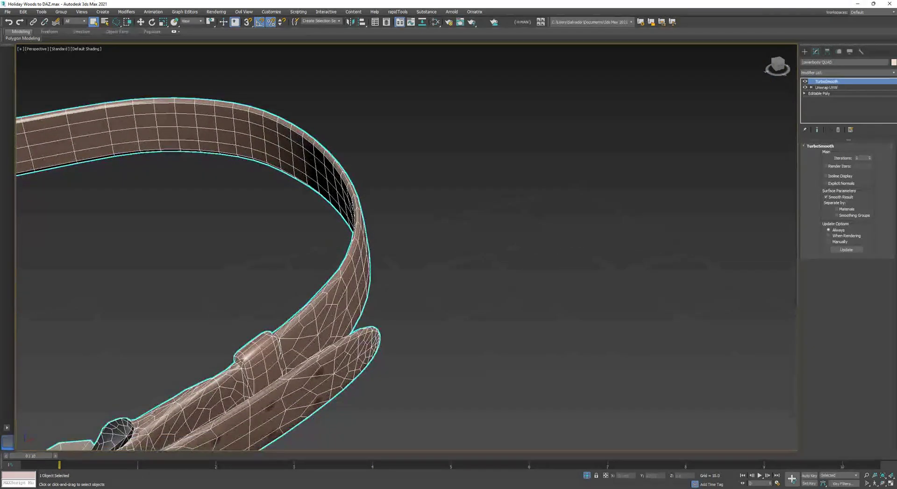
scroll(343, 227, up, 5)
click(554, 214)
middle_drag(528, 203, 392, 224)
click(330, 236)
- Examine where the creased and uncreased halves meet at the belt's back, and compare both on the whole belt
alt+middle_drag(325, 250, 491, 257)
middle_drag(187, 74, 360, 224)
scroll(331, 223, up, 4)
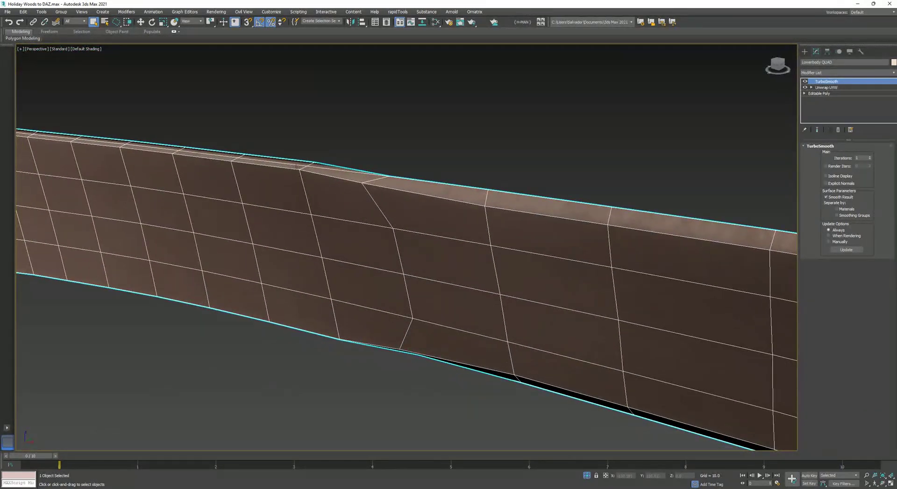
alt+middle_drag(212, 156, 385, 205)
key(z)
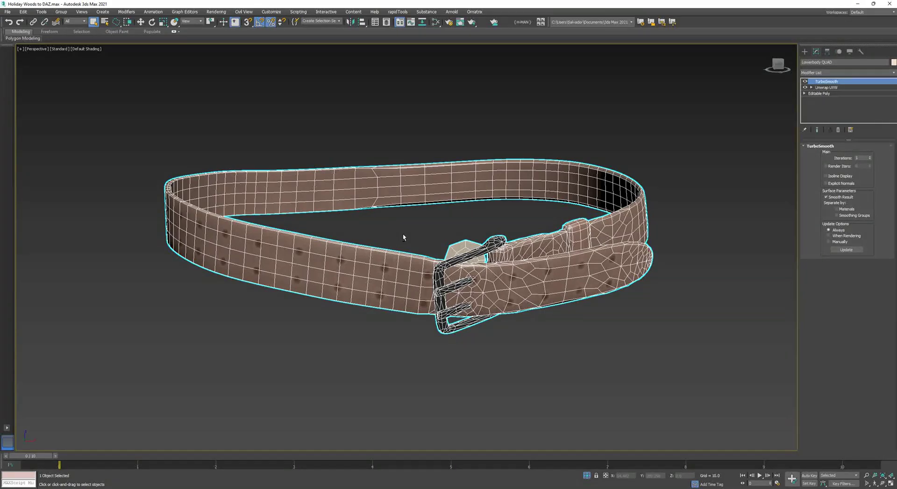
alt+middle_drag(403, 237, 408, 243)
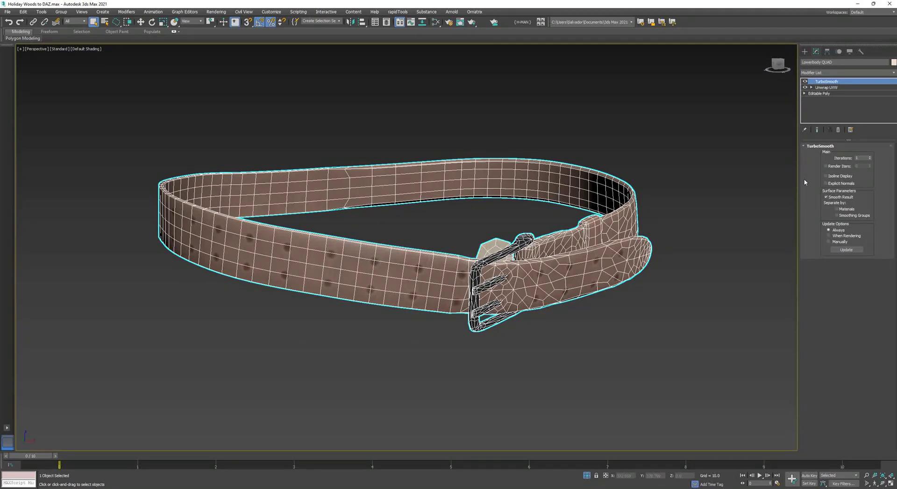
middle_drag(429, 284, 449, 286)
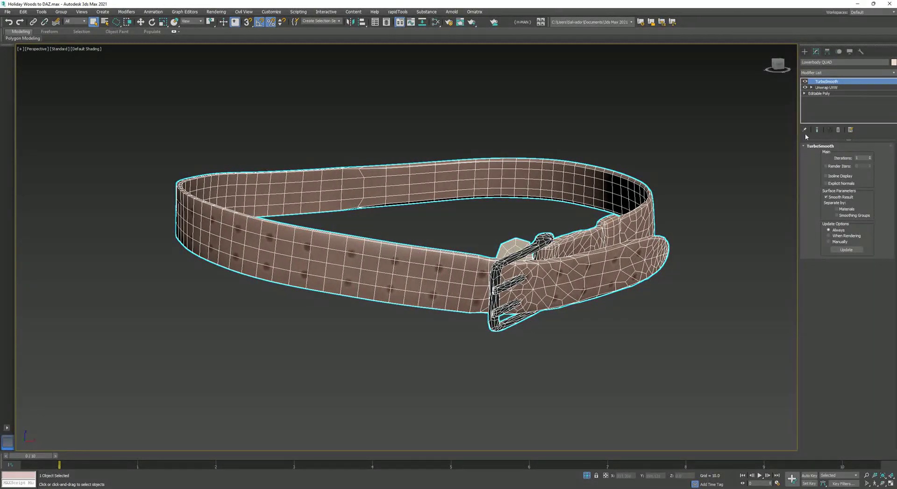
- Select the belt's upper and lower rim edge loops on the Editable Poly and set their crease to 1.0
click(820, 93)
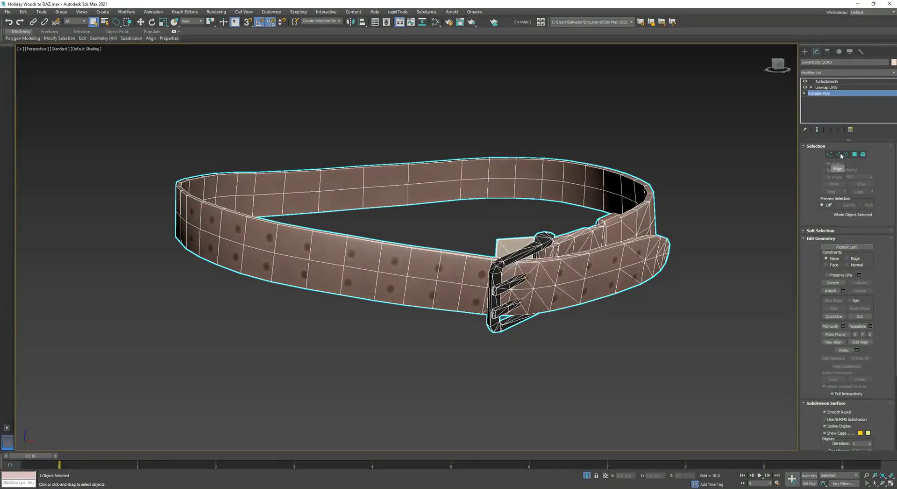
click(842, 155)
double_click(496, 159)
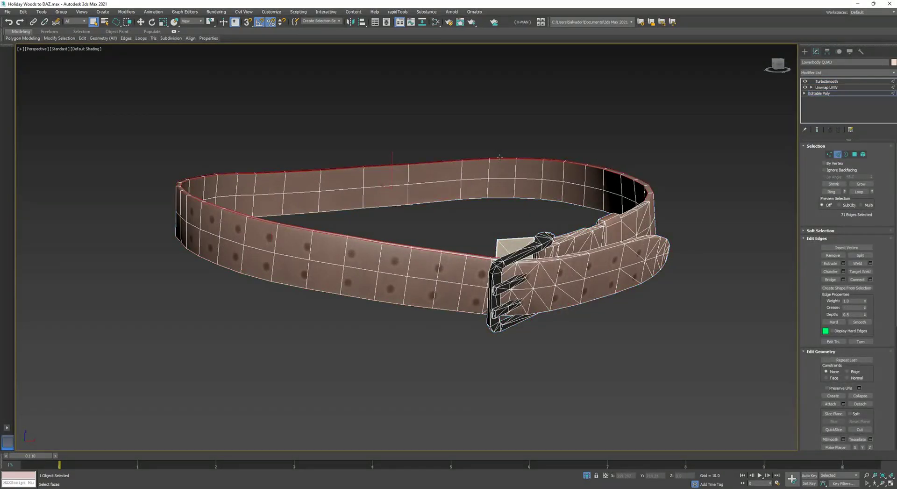
ctrl+double_click(498, 198)
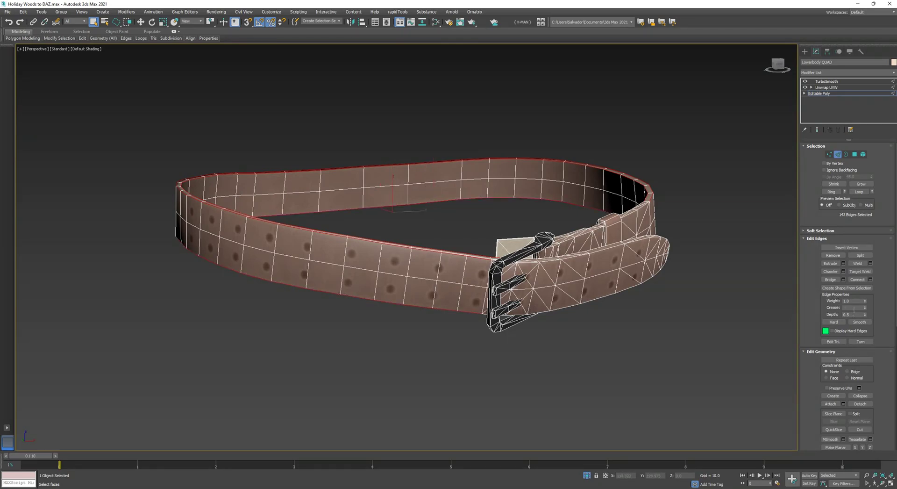
click(839, 155)
- Return to the TurboSmooth level and inspect the creased belt's smoothed shape from the buckle and strap side
click(827, 82)
alt+middle_drag(528, 225, 572, 225)
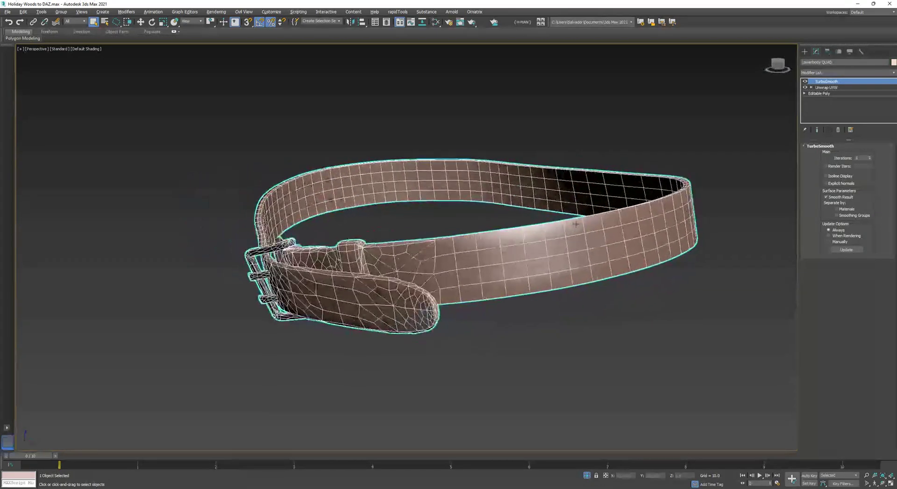
alt+drag(573, 224, 617, 225)
- Unhide all remaining elements of the lower-body mesh in element mode, bringing the trousers back around the belt
click(828, 94)
click(863, 156)
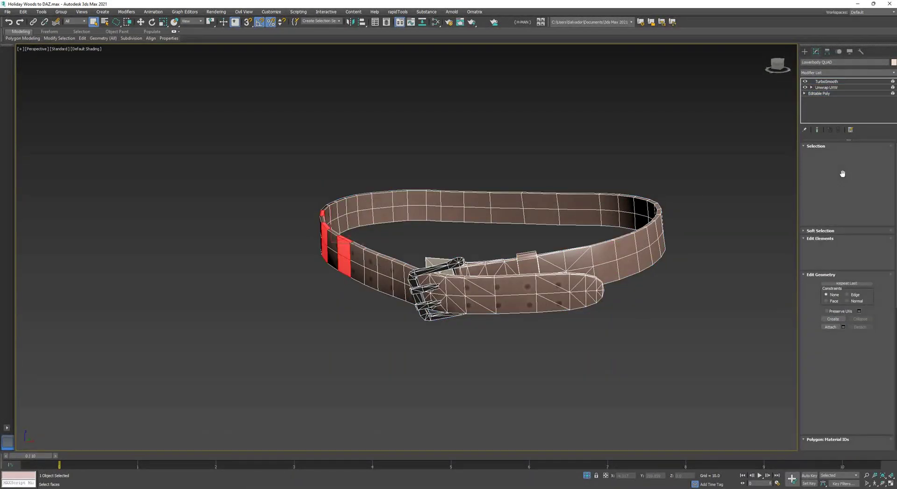
click(860, 395)
middle_drag(544, 449, 547, 310)
scroll(547, 310, down, 3)
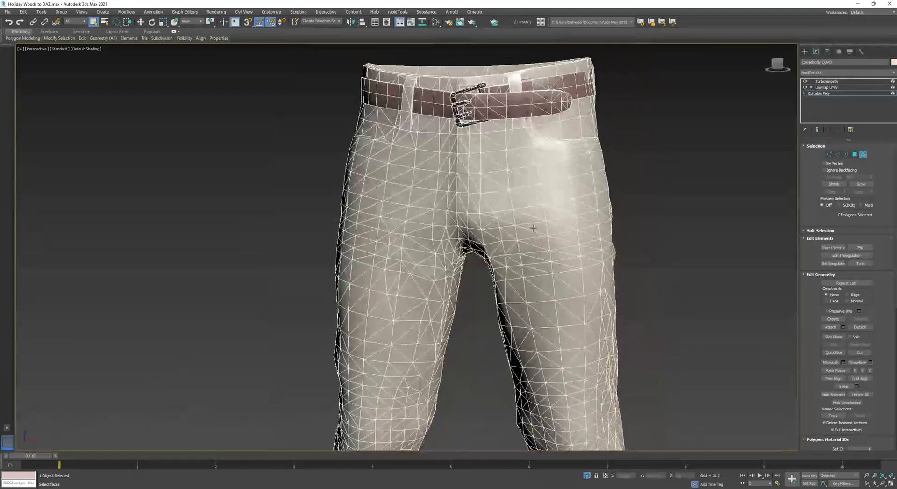
- Examine the triangulated mesh of the trousers close up around the knee, with no element selected
click(534, 228)
middle_drag(541, 397, 538, 268)
scroll(539, 267, up, 3)
click(730, 288)
middle_drag(624, 276, 581, 256)
scroll(595, 216, up, 3)
middle_drag(559, 316, 523, 225)
scroll(528, 226, up, 2)
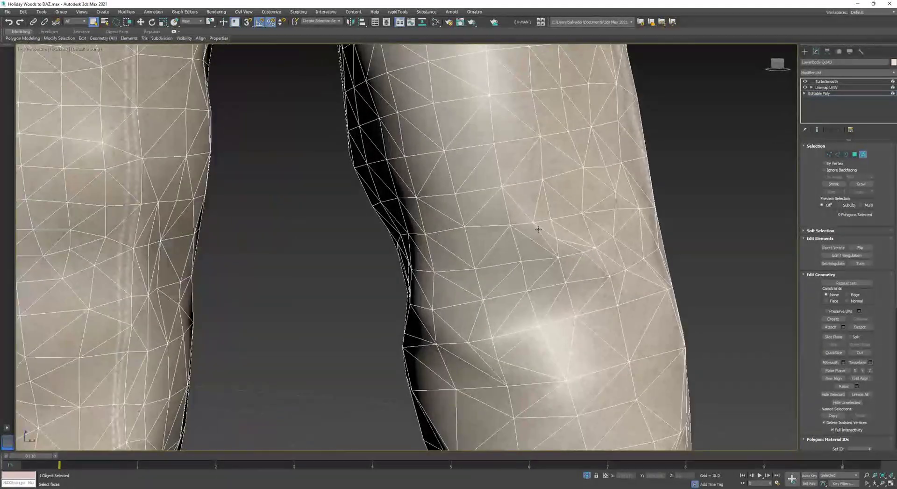
scroll(538, 229, up, 2)
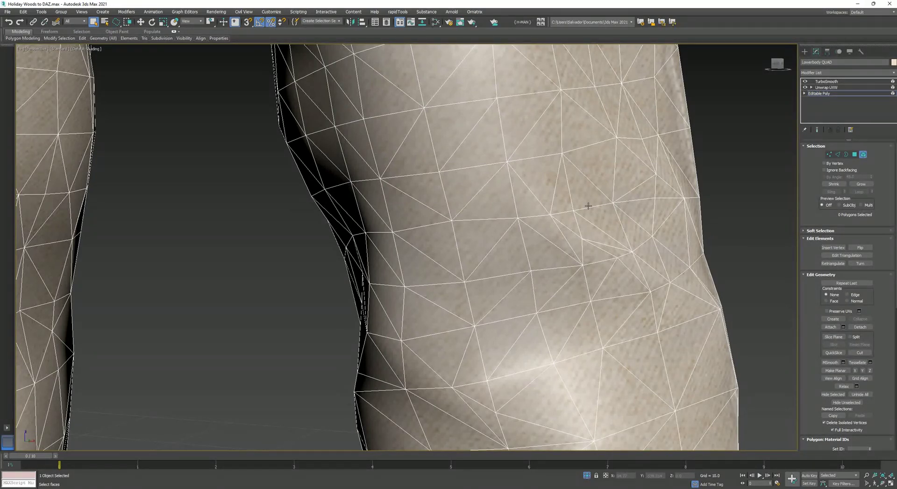
- Switch to edge editing and examine the trouser leg's triangle edges around the knee, followed by the whole lower-body mesh
click(838, 155)
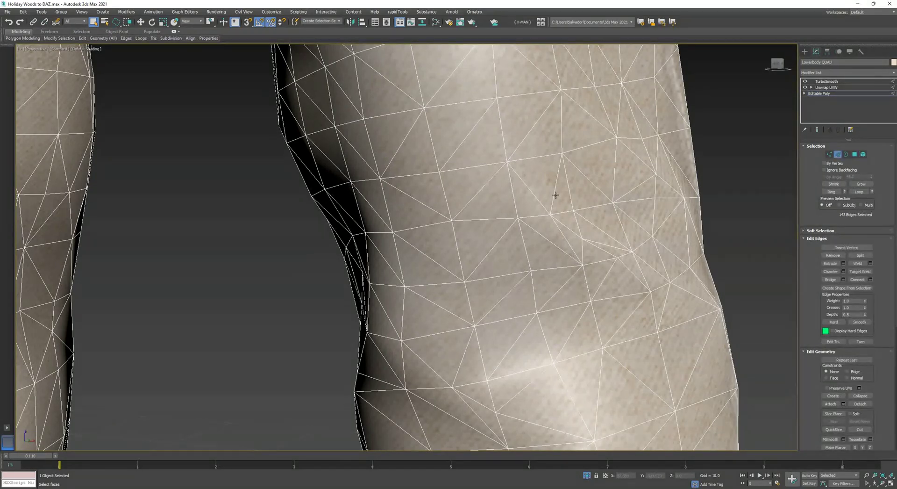
alt+middle_drag(557, 194, 612, 271)
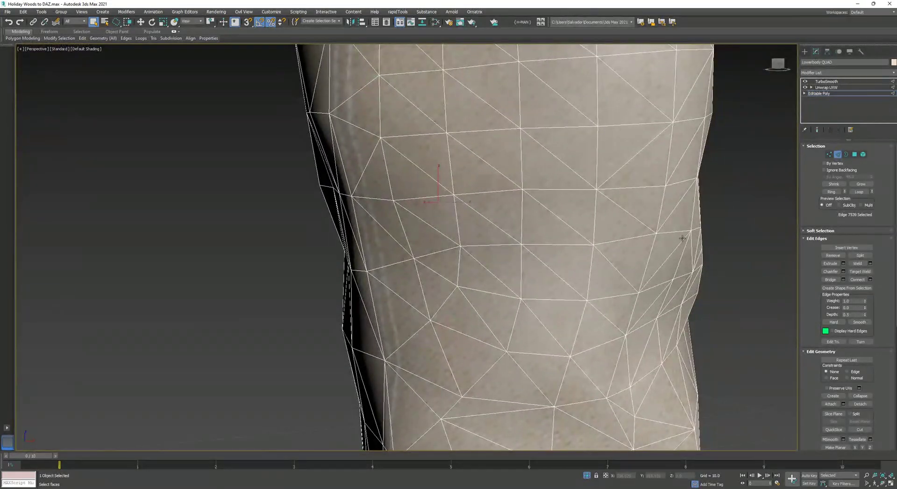
alt+middle_drag(692, 225, 643, 257)
middle_drag(643, 257, 604, 252)
scroll(605, 252, down, 5)
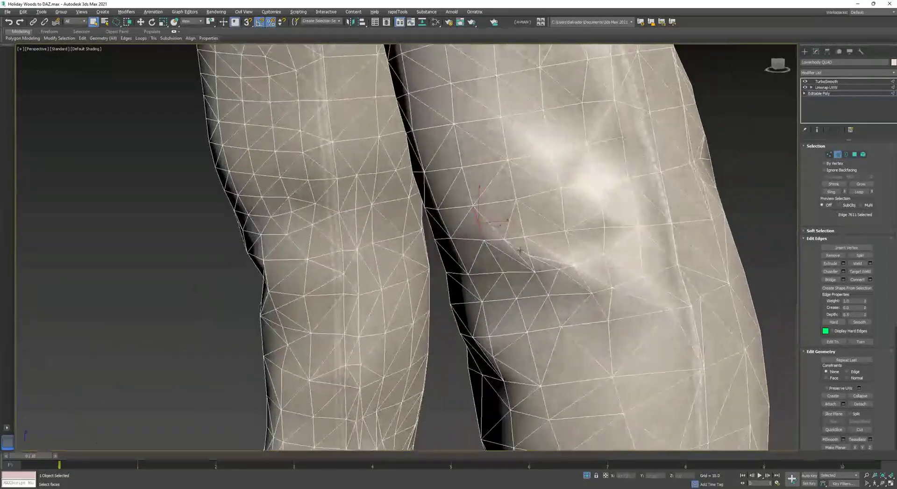
scroll(586, 251, down, 6)
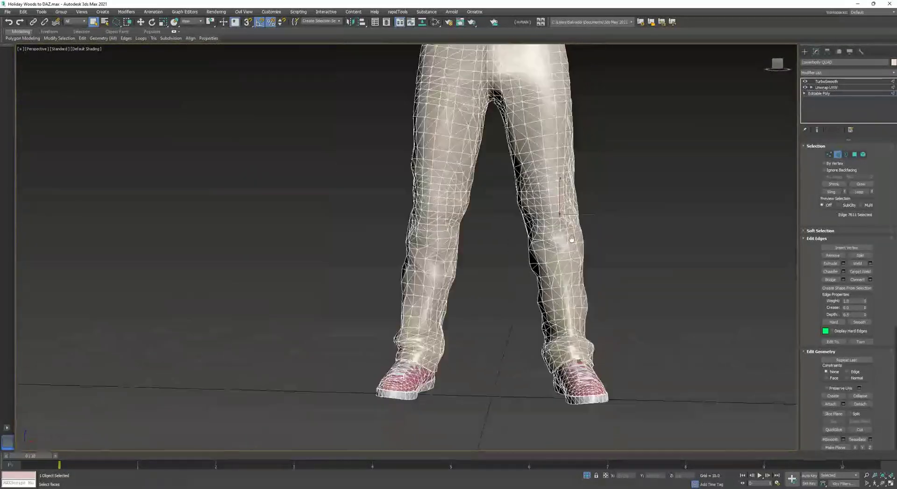
scroll(586, 251, down, 3)
middle_drag(549, 294, 524, 273)
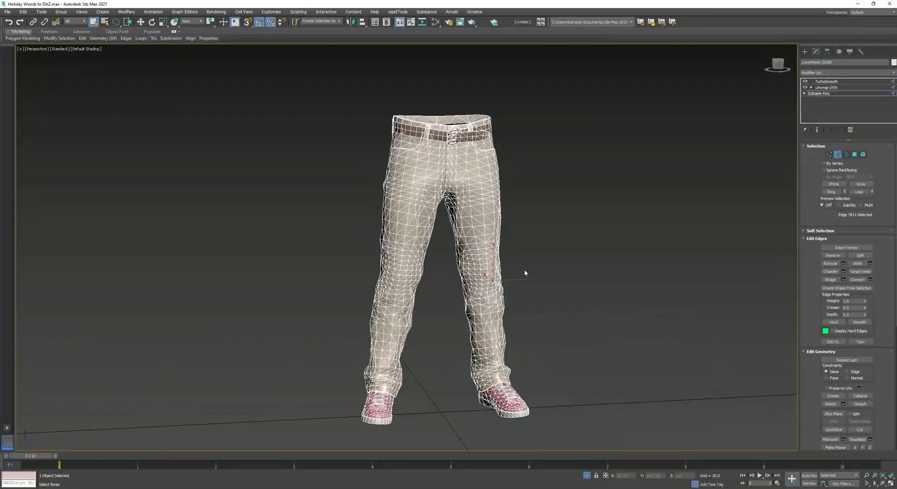